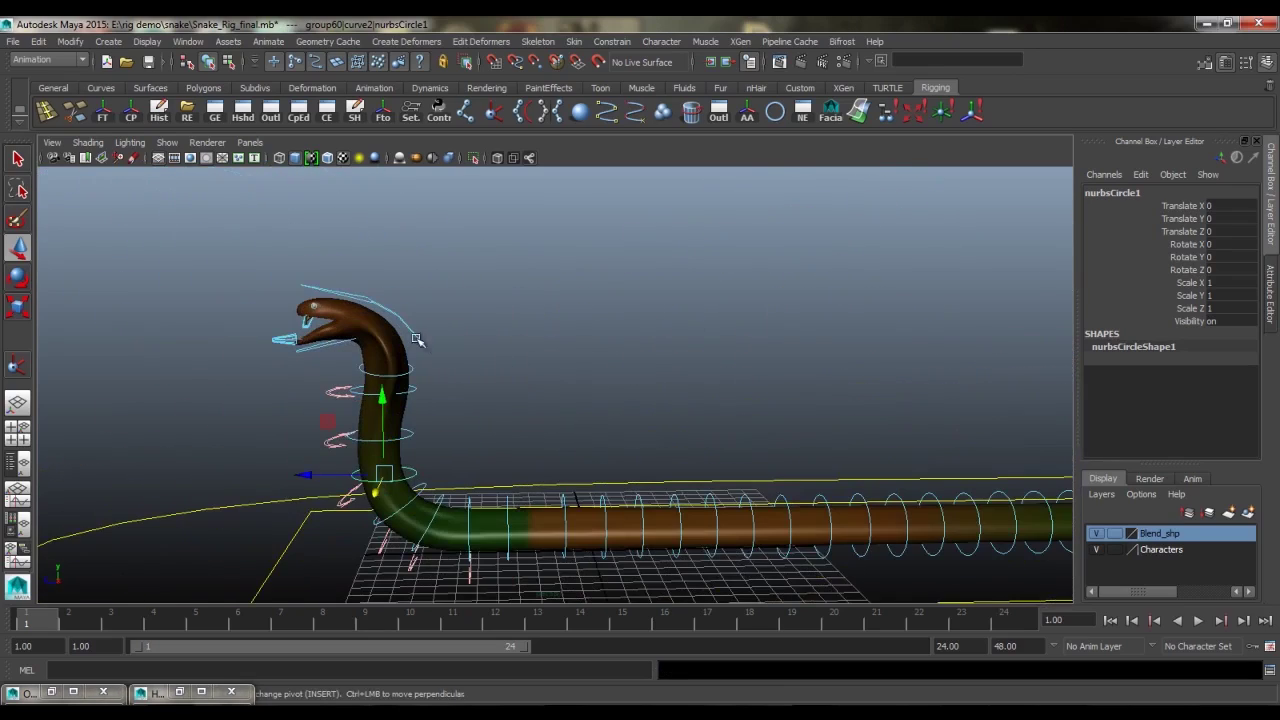
# - Test-rotate the Head control and the neck, undoing each rotation
pyautogui.click(409, 330)
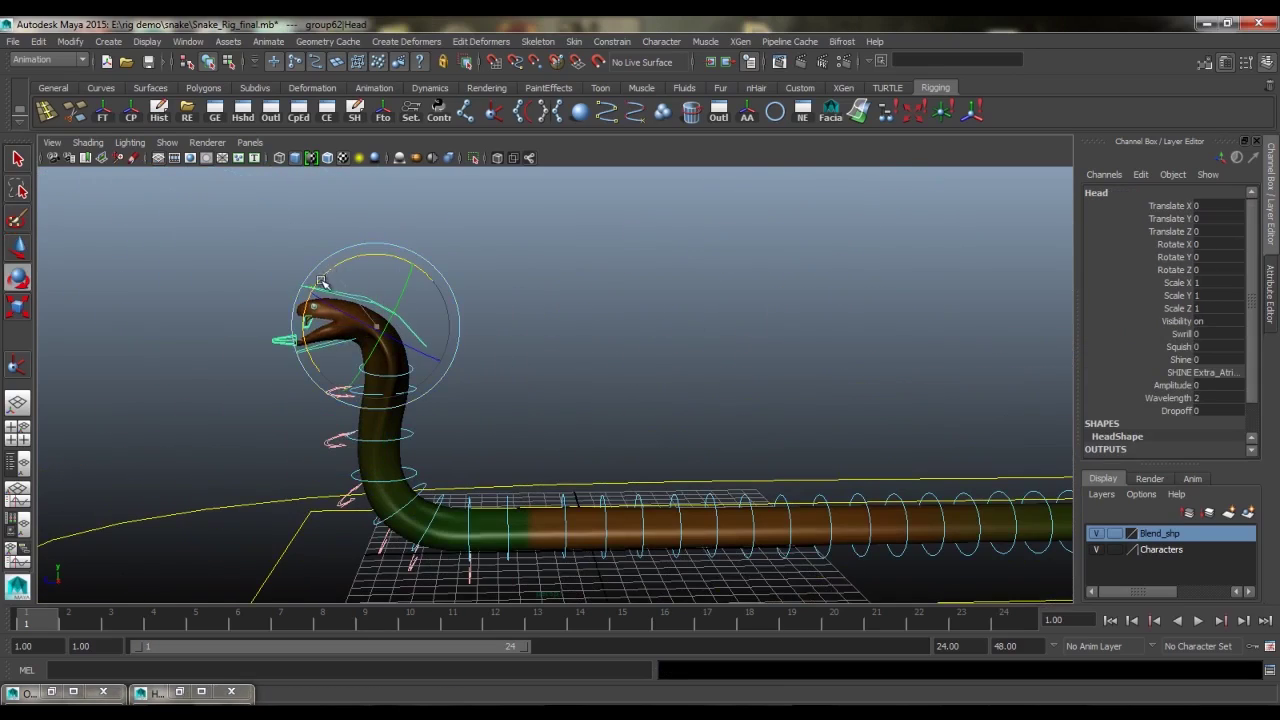
pyautogui.moveTo(327, 277); pyautogui.dragTo(337, 286)
pyautogui.hotkey('ctrl', 'z')
pyautogui.moveTo(606, 443)
pyautogui.keyDown('alt'); pyautogui.mouseDown()
pyautogui.moveTo(538, 518)
pyautogui.moveTo(523, 443)
pyautogui.mouseUp(); pyautogui.keyUp('alt')
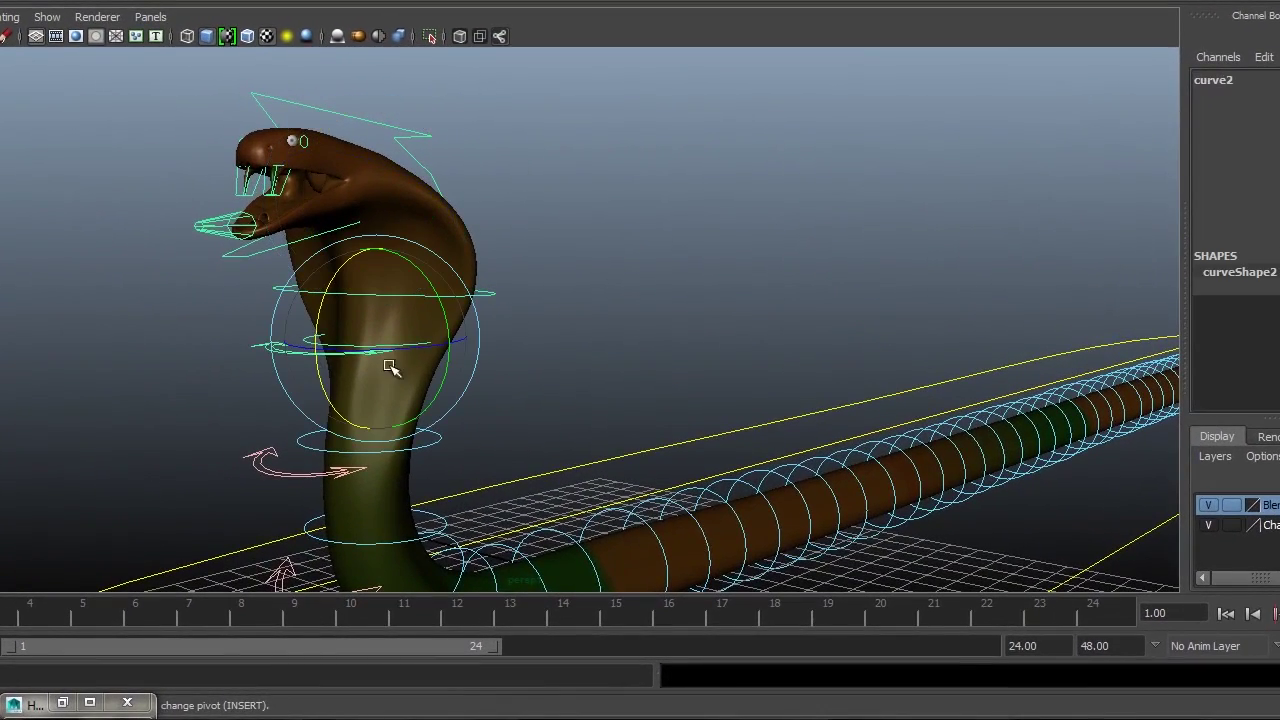
pyautogui.moveTo(402, 349); pyautogui.dragTo(400, 377)
pyautogui.hotkey('ctrl', 'z')
# - Try moving the neck circle and lower neck circle controls, undoing each move
pyautogui.click(510, 332)
pyautogui.moveTo(510, 332)
pyautogui.keyDown('alt'); pyautogui.mouseDown()
pyautogui.moveTo(600, 297)
pyautogui.moveTo(530, 300)
pyautogui.moveTo(591, 337)
pyautogui.moveTo(537, 341)
pyautogui.mouseUp(); pyautogui.keyUp('alt')
pyautogui.click(600, 297)
pyautogui.press('w')
pyautogui.hotkey('ctrl', 'z')
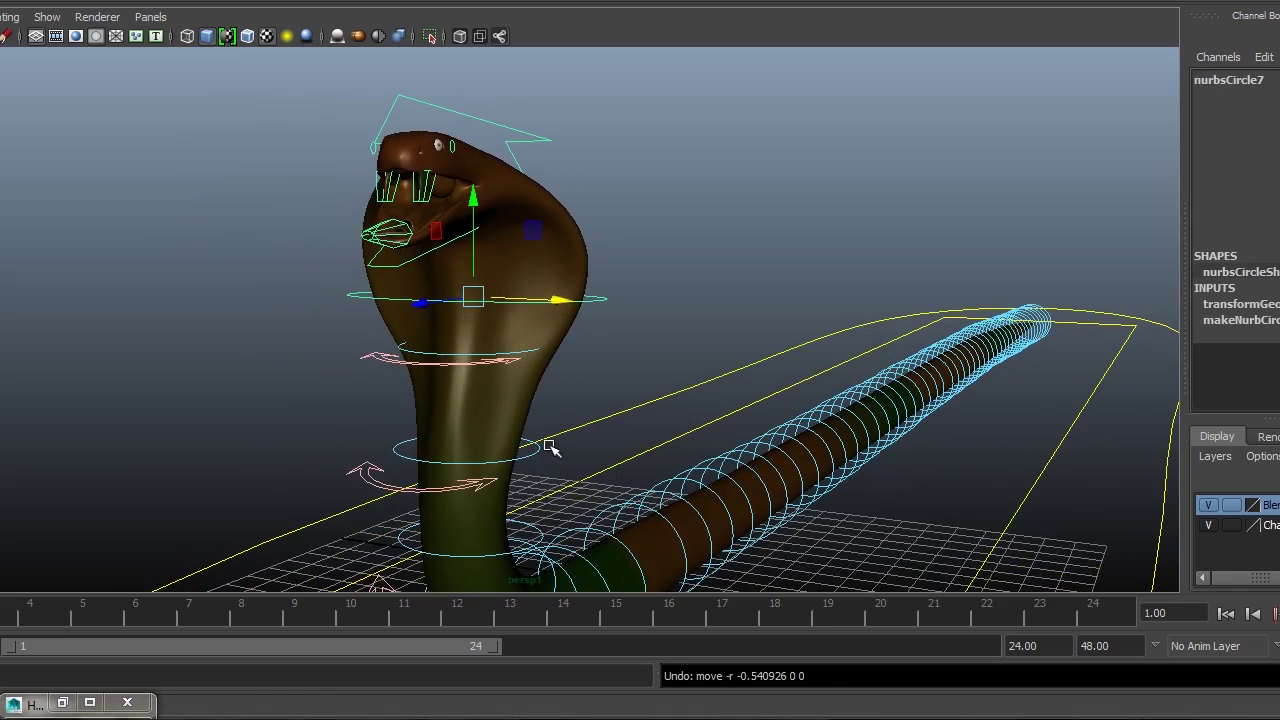
pyautogui.click(536, 450)
pyautogui.moveTo(543, 457)
pyautogui.mouseDown()
pyautogui.moveTo(568, 463)
pyautogui.moveTo(514, 451)
pyautogui.moveTo(571, 457)
pyautogui.moveTo(531, 414)
pyautogui.moveTo(493, 405)
pyautogui.moveTo(529, 409)
pyautogui.moveTo(457, 420)
pyautogui.moveTo(514, 446)
pyautogui.moveTo(447, 468)
pyautogui.moveTo(508, 477)
pyautogui.moveTo(463, 493)
pyautogui.mouseUp()
pyautogui.hotkey('ctrl', 'z')
pyautogui.hotkey('ctrl', 'z')
# - Bend the snake body with the body circle control, then undo the bend
pyautogui.click(465, 442)
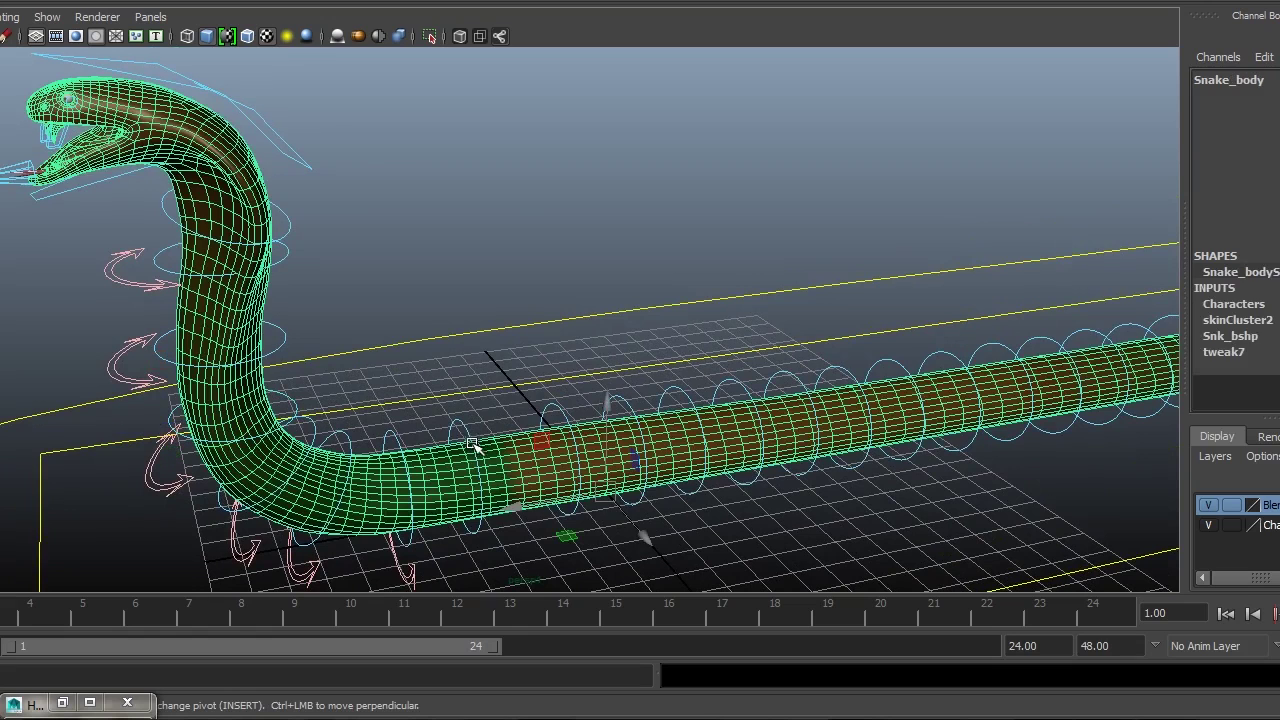
pyautogui.click(508, 533)
pyautogui.moveTo(481, 494); pyautogui.dragTo(505, 537)
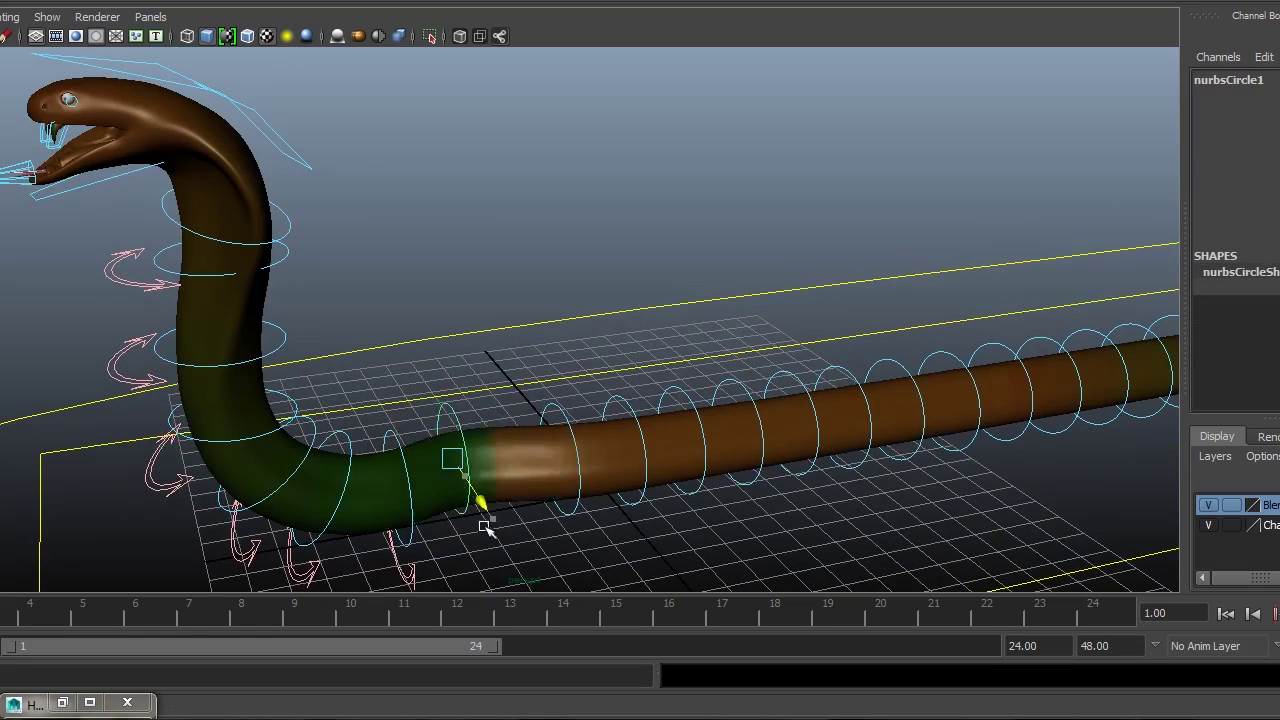
pyautogui.hotkey('ctrl', 'z')
pyautogui.scroll(-3, 510, 515)
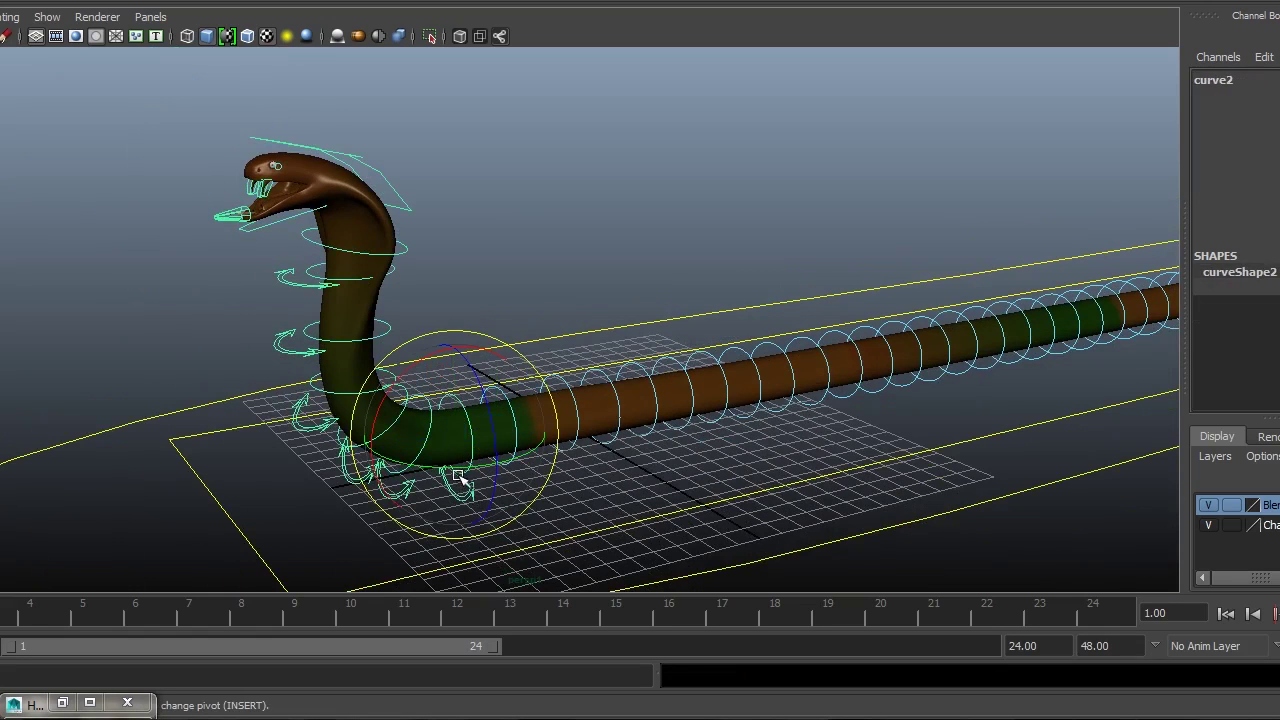
# - Swing the neck and head into several poses, undoing each one
pyautogui.moveTo(404, 377); pyautogui.dragTo(382, 446)
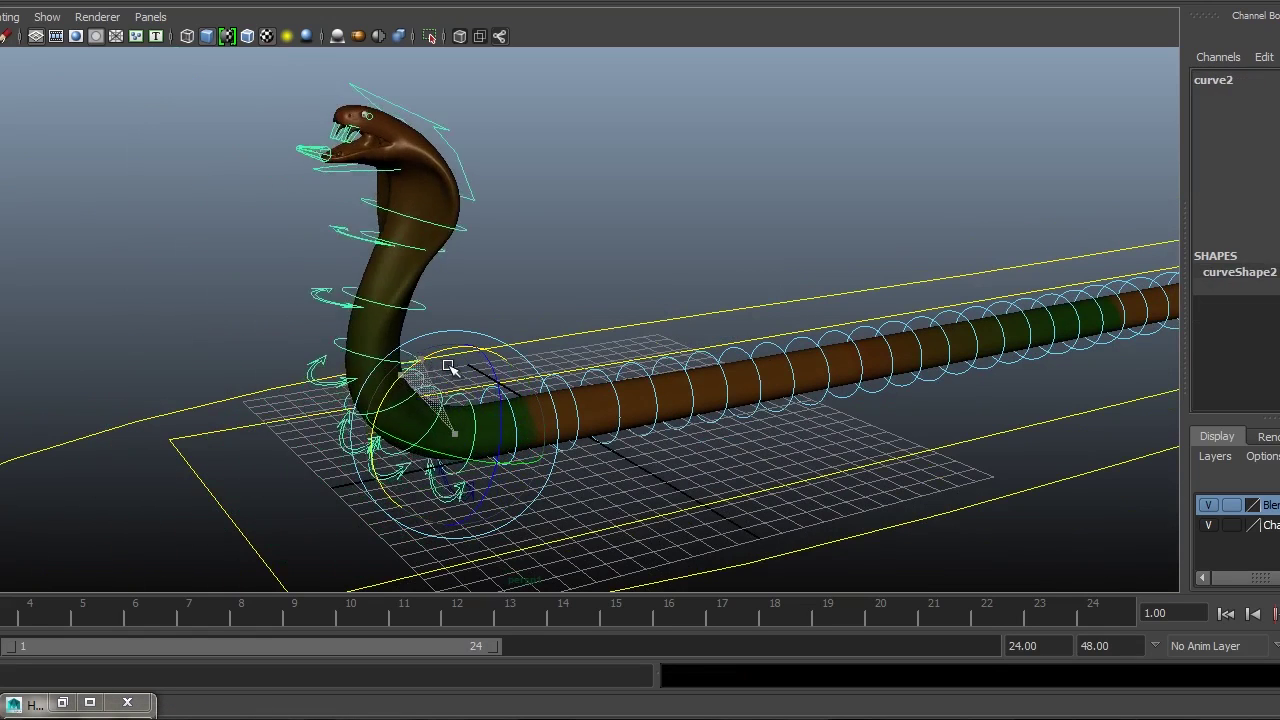
pyautogui.hotkey('ctrl', 'z')
pyautogui.moveTo(437, 467); pyautogui.dragTo(478, 483)
pyautogui.hotkey('ctrl', 'z')
pyautogui.moveTo(491, 423)
pyautogui.mouseDown()
pyautogui.moveTo(485, 390)
pyautogui.moveTo(500, 500)
pyautogui.moveTo(486, 400)
pyautogui.mouseUp()
pyautogui.hotkey('ctrl', 'z')
# - Pull Tounge_ctrl out along X so the tongue stretches from the mouth
pyautogui.moveTo(557, 449)
pyautogui.keyDown('alt'); pyautogui.mouseDown()
pyautogui.moveTo(560, 432)
pyautogui.moveTo(503, 363)
pyautogui.moveTo(490, 300)
pyautogui.mouseUp(); pyautogui.keyUp('alt')
pyautogui.moveTo(490, 300)
pyautogui.keyDown('alt'); pyautogui.mouseDown(button='right')
pyautogui.moveTo(480, 263)
pyautogui.moveTo(303, 248)
pyautogui.moveTo(612, 410)
pyautogui.mouseUp(button='right'); pyautogui.keyUp('alt')
pyautogui.keyDown('alt'); pyautogui.moveTo(570, 372); pyautogui.dragTo(560, 335); pyautogui.keyUp('alt')
pyautogui.click(398, 400)
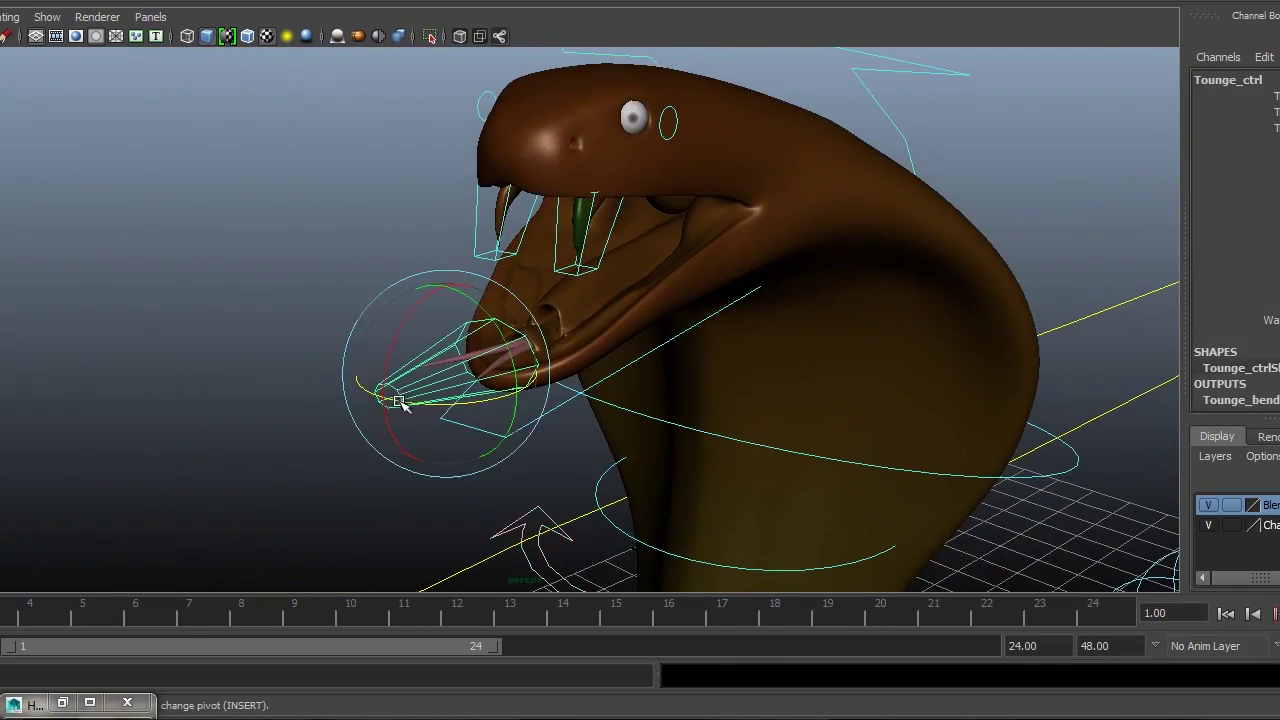
pyautogui.press('w')
pyautogui.moveTo(383, 390)
pyautogui.mouseDown(button='middle')
pyautogui.moveTo(225, 398)
pyautogui.moveTo(238, 396)
pyautogui.mouseUp(button='middle')
# - Undo the tongue stretch, test moving Tounge_ctrl again, and undo that move
pyautogui.hotkey('ctrl', 'z')
pyautogui.moveTo(306, 309)
pyautogui.keyDown('alt'); pyautogui.mouseDown()
pyautogui.moveTo(248, 346)
pyautogui.moveTo(414, 317)
pyautogui.moveTo(232, 266)
pyautogui.mouseUp(); pyautogui.keyUp('alt')
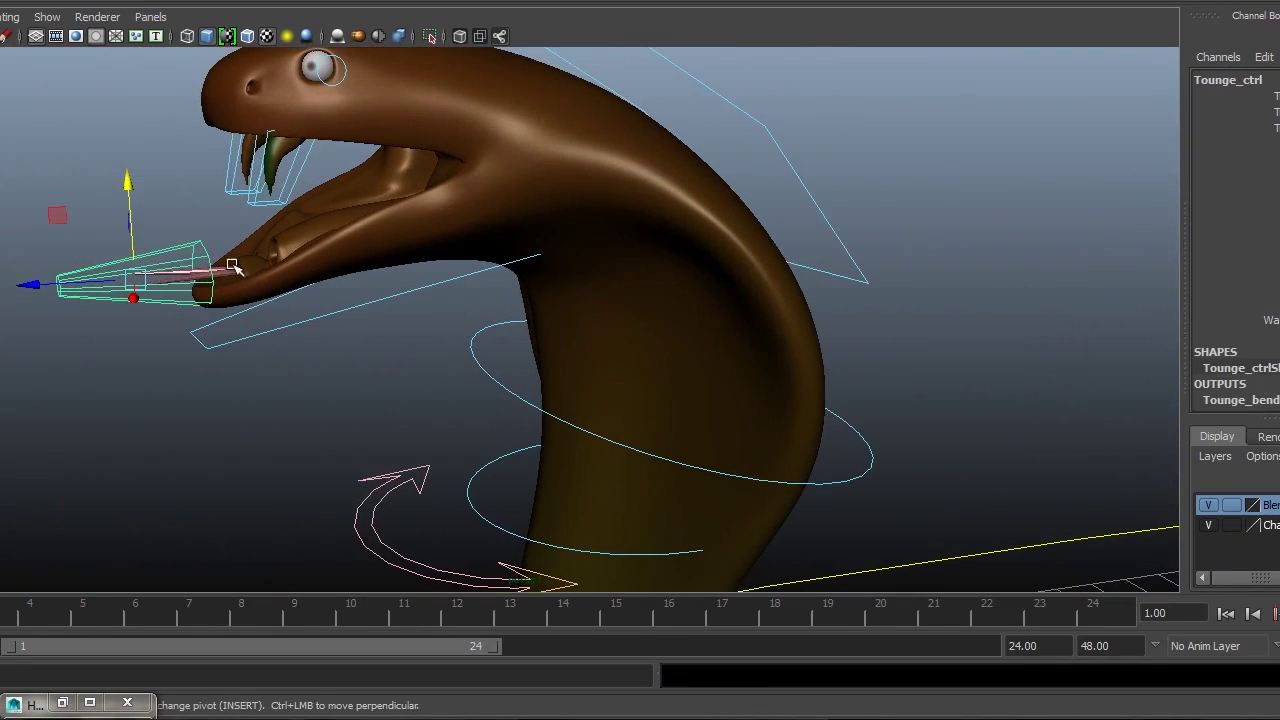
pyautogui.moveTo(90, 287); pyautogui.dragTo(55, 277)
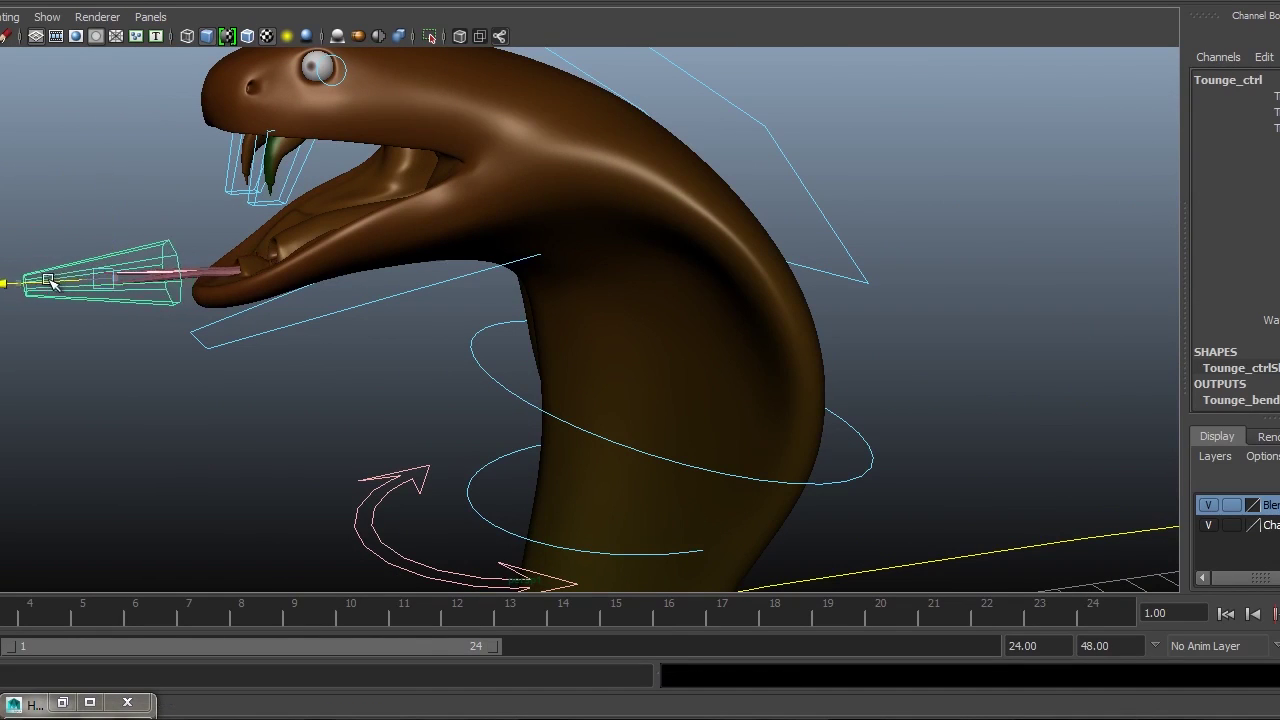
pyautogui.keyDown('alt'); pyautogui.moveTo(55, 277); pyautogui.dragTo(320, 371, button='right'); pyautogui.keyUp('alt')
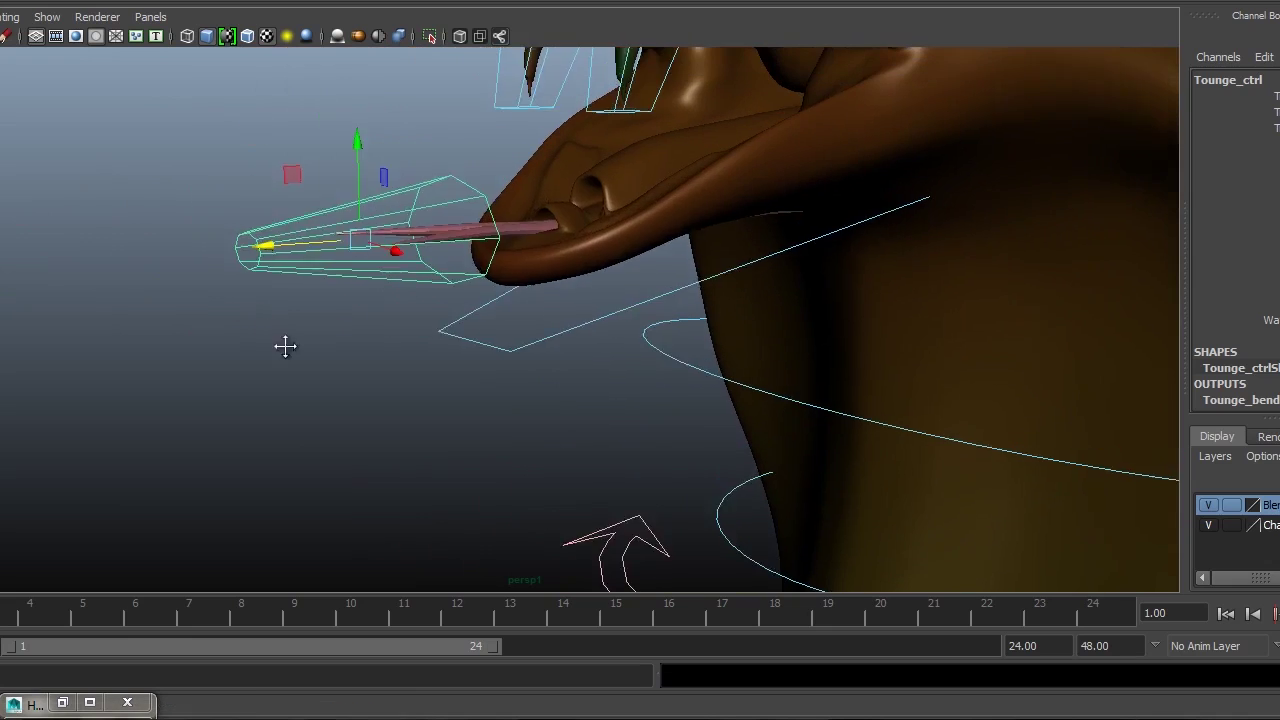
pyautogui.hotkey('ctrl', 'z')
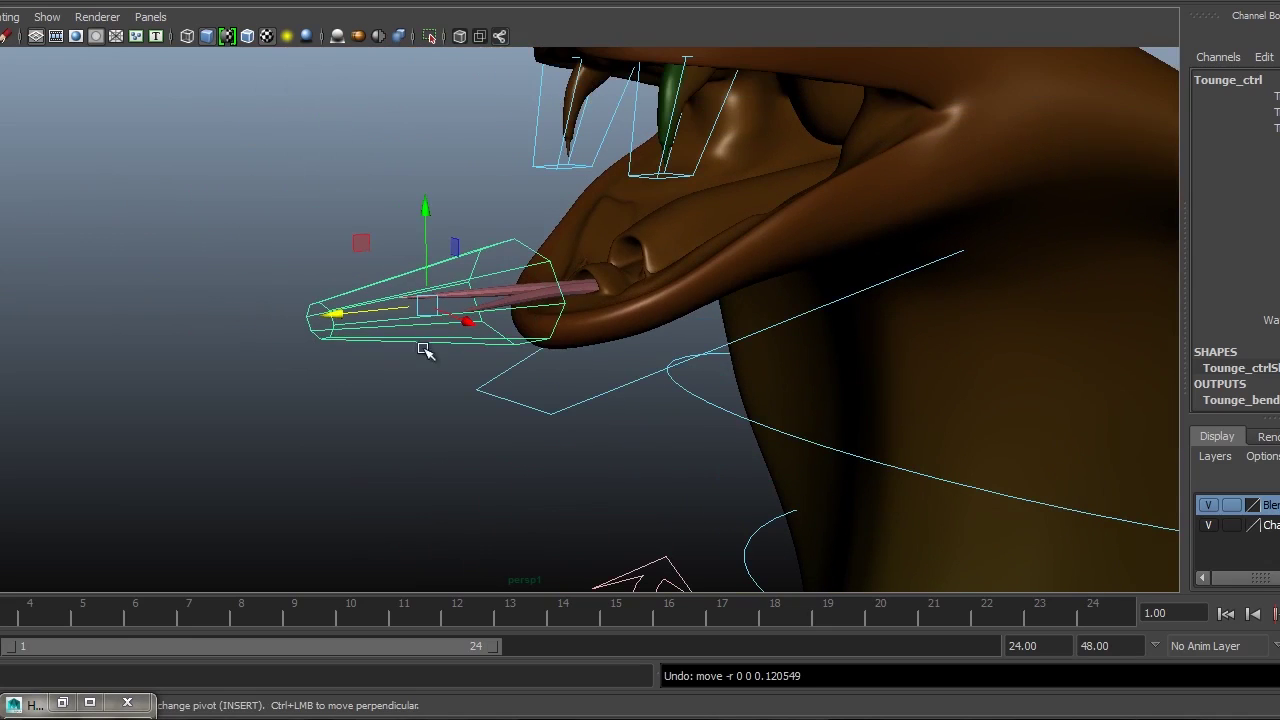
# - Rotate the curve6 jaw control to close the mouth, then undo it
pyautogui.moveTo(425, 350)
pyautogui.keyDown('alt'); pyautogui.mouseDown(button='right')
pyautogui.moveTo(491, 309)
pyautogui.moveTo(465, 314)
pyautogui.mouseUp(button='right'); pyautogui.keyUp('alt')
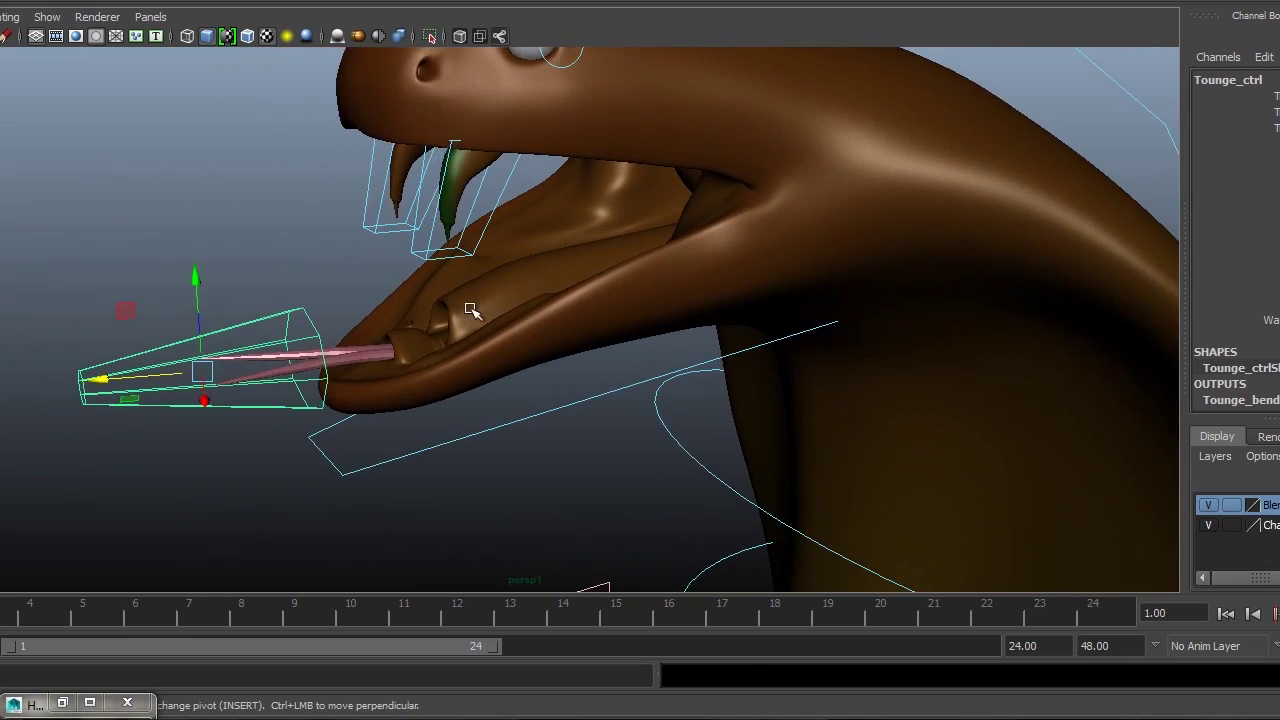
pyautogui.click(339, 475)
pyautogui.press('e')
pyautogui.moveTo(611, 303)
pyautogui.mouseDown()
pyautogui.moveTo(621, 252)
pyautogui.moveTo(609, 289)
pyautogui.moveTo(614, 251)
pyautogui.moveTo(612, 277)
pyautogui.mouseUp()
pyautogui.hotkey('ctrl', 'z')
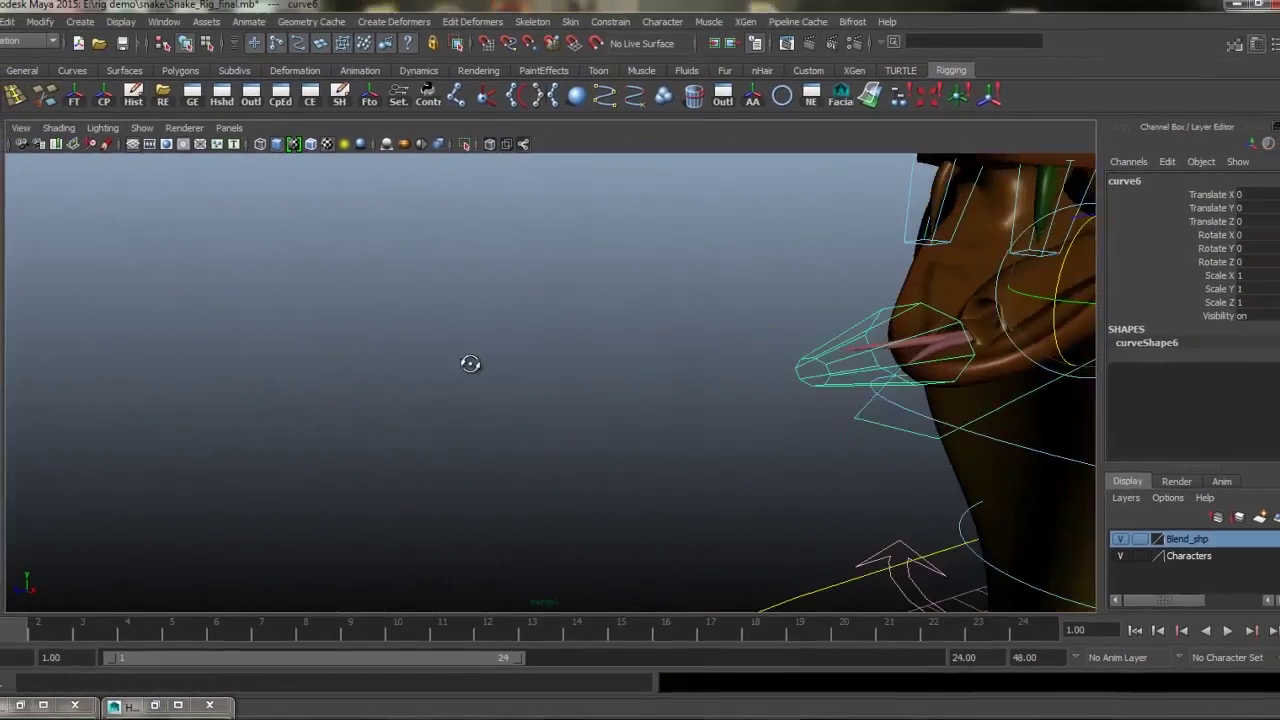
pyautogui.moveTo(469, 363)
pyautogui.keyDown('alt'); pyautogui.mouseDown(button='middle')
pyautogui.moveTo(658, 431)
pyautogui.moveTo(606, 449)
pyautogui.mouseUp(button='middle'); pyautogui.keyUp('alt')
# - Nudge the nurbsCircle8 control beside the eye slightly off its rest position
pyautogui.scroll(-5, 617, 449)
pyautogui.keyDown('alt'); pyautogui.moveTo(620, 449); pyautogui.dragTo(646, 450); pyautogui.keyUp('alt')
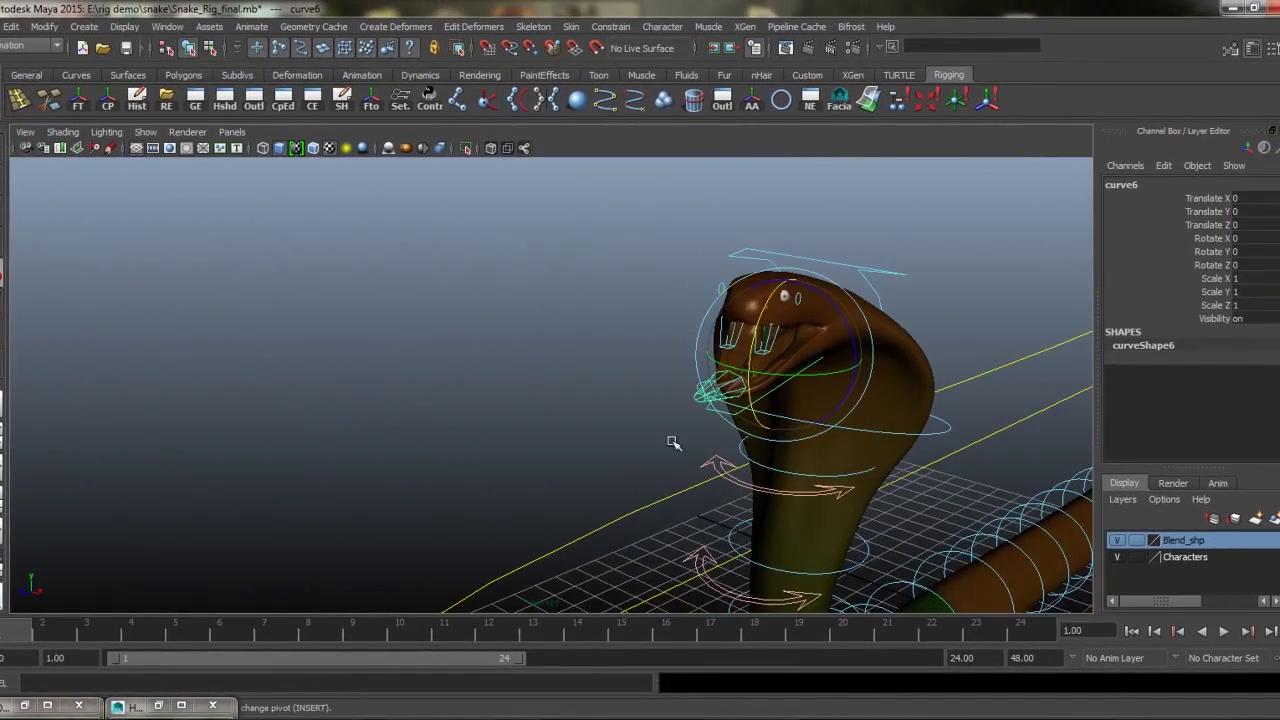
pyautogui.keyDown('alt'); pyautogui.moveTo(885, 262); pyautogui.dragTo(900, 250); pyautogui.keyUp('alt')
pyautogui.click(855, 309)
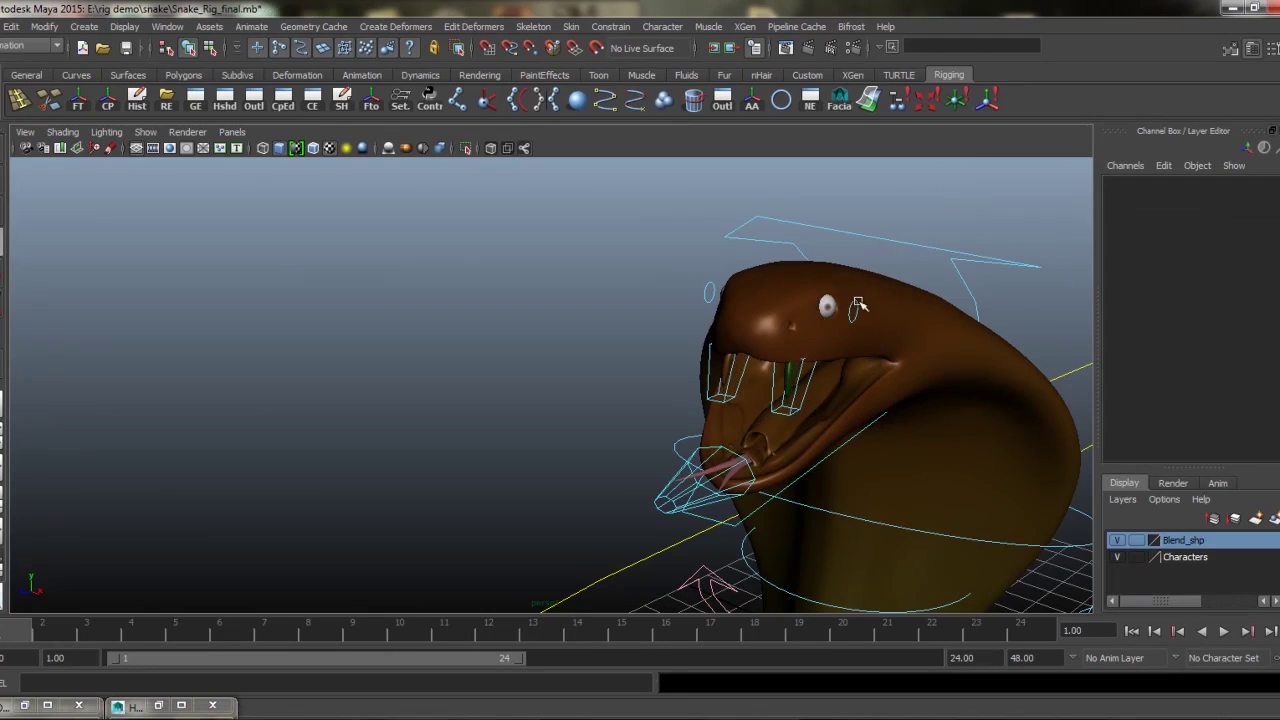
pyautogui.moveTo(856, 312); pyautogui.dragTo(846, 309)
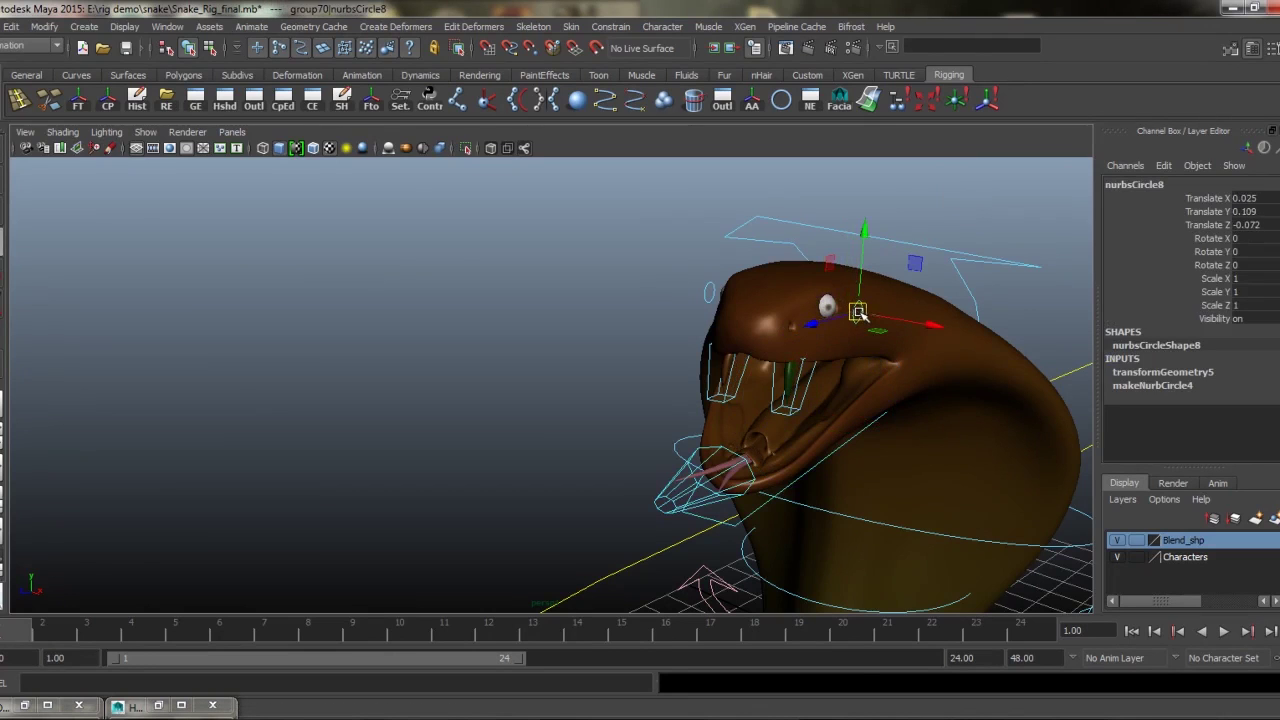
# - Rotate the curve5 eye control from a front view, then undo the rotation
pyautogui.moveTo(718, 297)
pyautogui.keyDown('alt'); pyautogui.mouseDown()
pyautogui.moveTo(763, 303)
pyautogui.moveTo(748, 336)
pyautogui.moveTo(826, 337)
pyautogui.moveTo(846, 354)
pyautogui.moveTo(775, 362)
pyautogui.mouseUp(); pyautogui.keyUp('alt')
pyautogui.click(824, 336)
pyautogui.press('e')
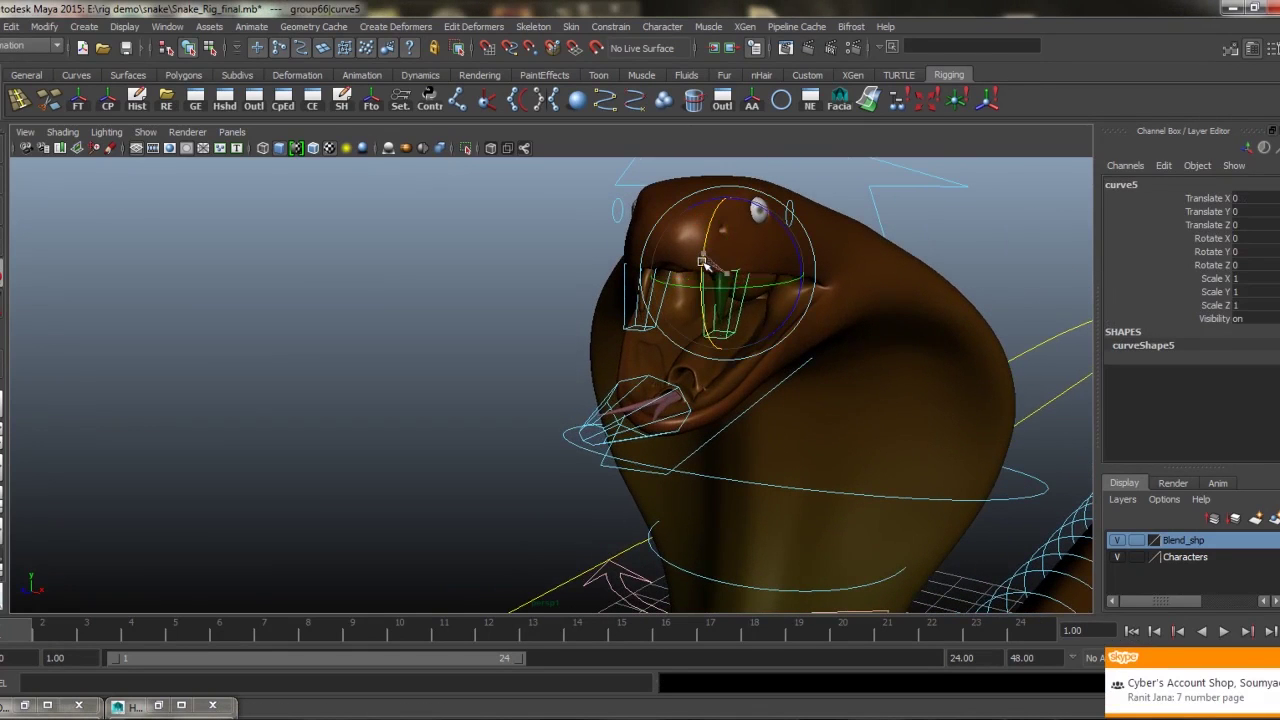
pyautogui.moveTo(725, 298)
pyautogui.keyDown('alt'); pyautogui.mouseDown()
pyautogui.moveTo(560, 290)
pyautogui.moveTo(575, 276)
pyautogui.moveTo(563, 266)
pyautogui.mouseUp(); pyautogui.keyUp('alt')
pyautogui.hotkey('ctrl', 'z')
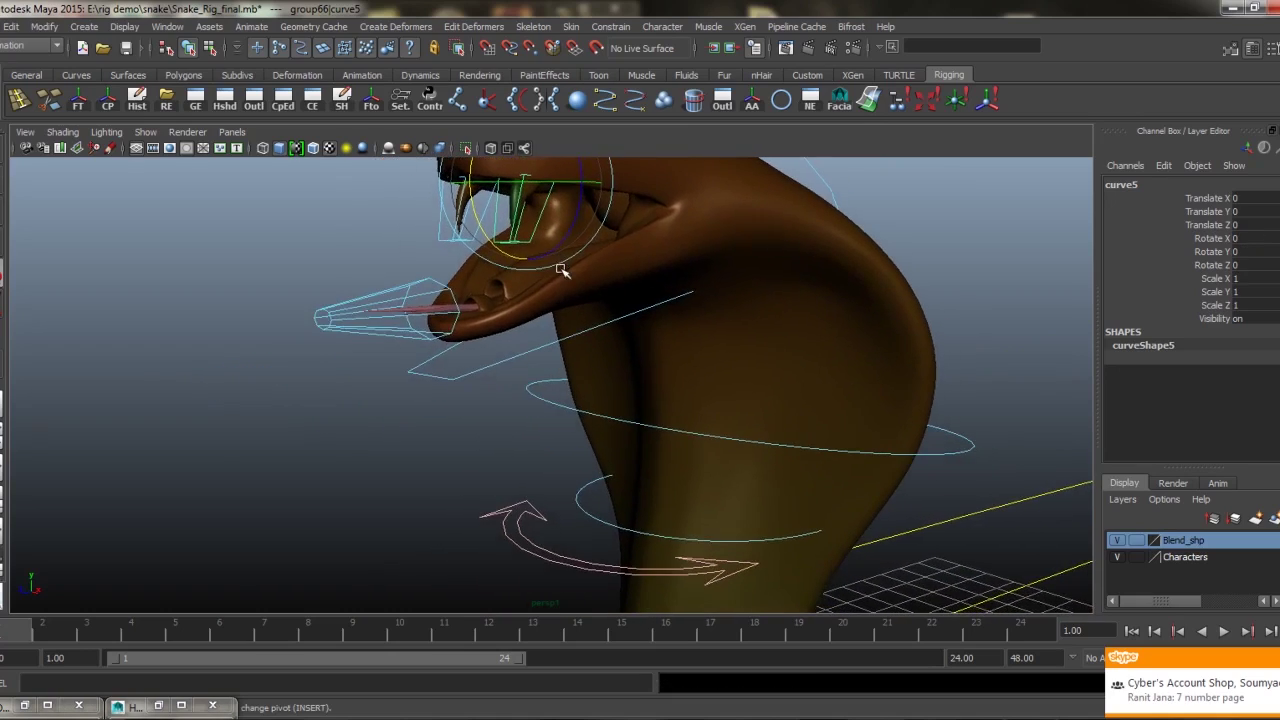
# - Orbit to a close side view of the head and select Tounge_ctrl
pyautogui.scroll(-5, 563, 266)
pyautogui.scroll(-3, 666, 429)
pyautogui.moveTo(601, 416)
pyautogui.keyDown('alt'); pyautogui.mouseDown()
pyautogui.moveTo(634, 449)
pyautogui.moveTo(680, 457)
pyautogui.moveTo(557, 434)
pyautogui.mouseUp(); pyautogui.keyUp('alt')
pyautogui.scroll(5, 690, 457)
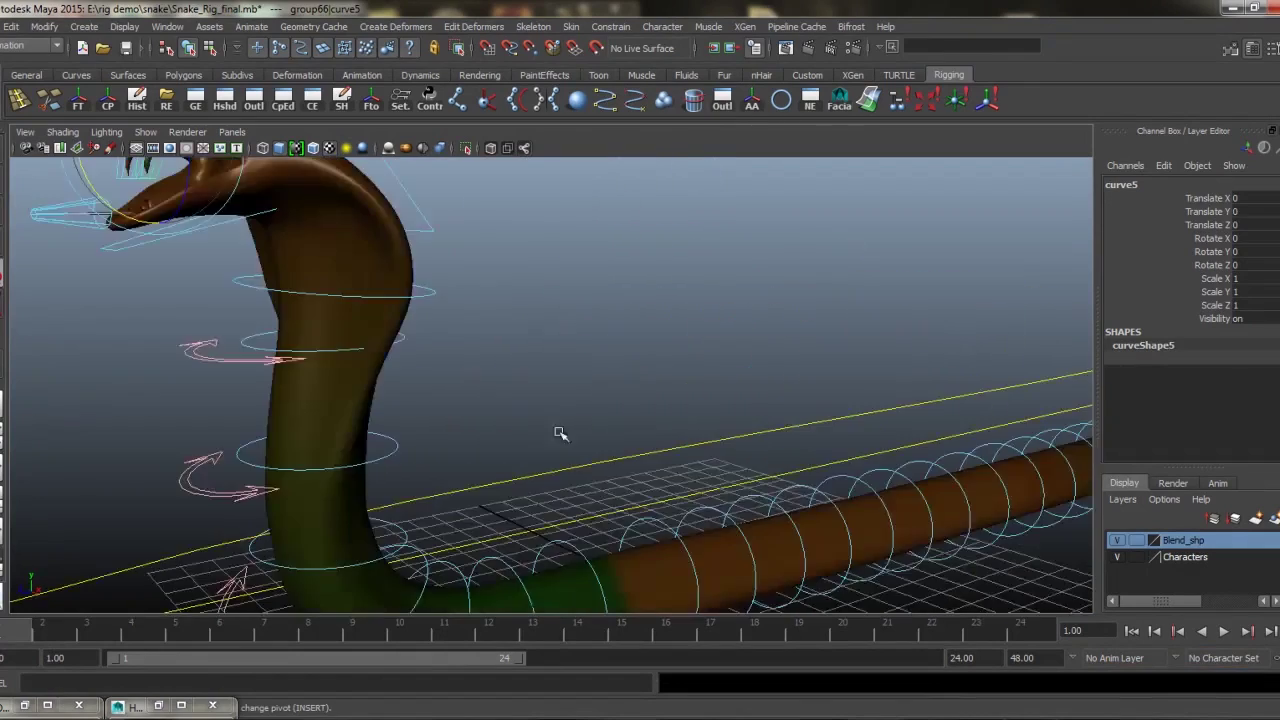
pyautogui.scroll(2, 686, 434)
pyautogui.moveTo(686, 434)
pyautogui.keyDown('alt'); pyautogui.mouseDown()
pyautogui.moveTo(629, 437)
pyautogui.moveTo(606, 389)
pyautogui.mouseUp(); pyautogui.keyUp('alt')
pyautogui.scroll(3, 665, 430)
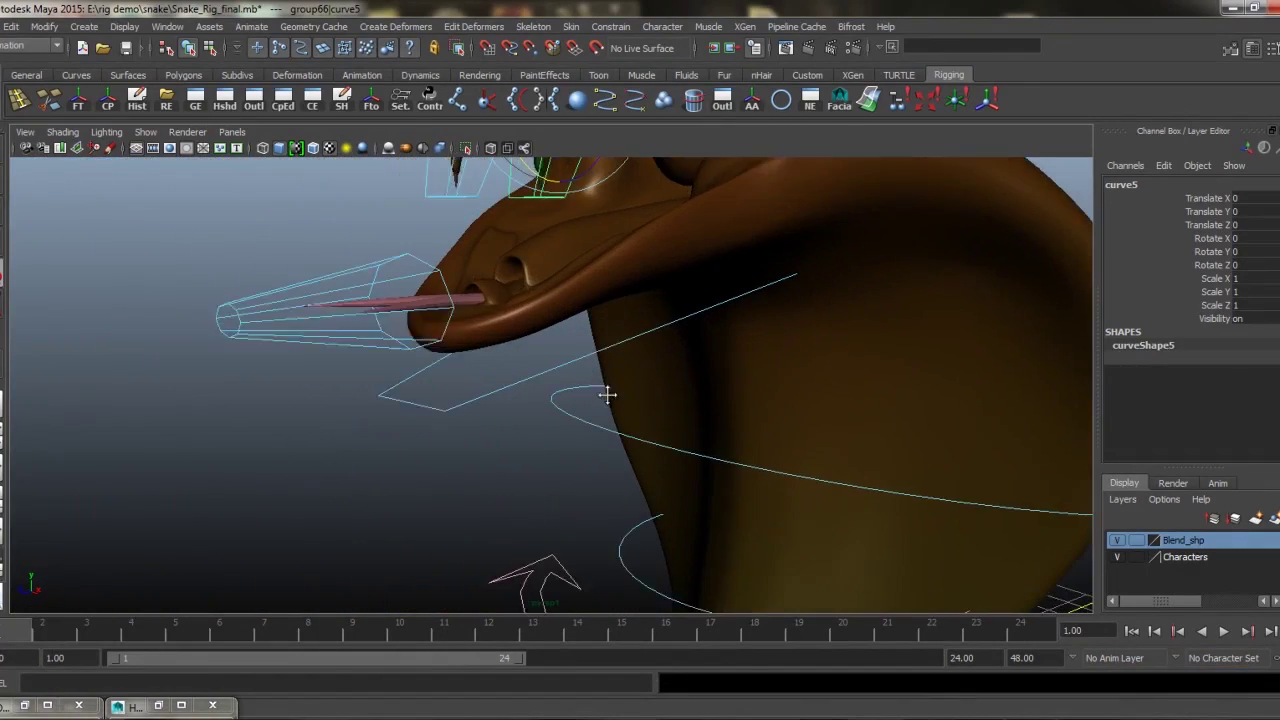
pyautogui.click(286, 302)
pyautogui.moveTo(286, 302)
pyautogui.keyDown('alt'); pyautogui.mouseDown()
pyautogui.moveTo(354, 354)
pyautogui.moveTo(414, 371)
pyautogui.moveTo(614, 386)
pyautogui.mouseUp(); pyautogui.keyUp('alt')
# - Move Tounge_ctrl further out and up, then adjust its Bend to curl the tongue
pyautogui.press('w')
pyautogui.scroll(2, 435, 321)
pyautogui.press('f')
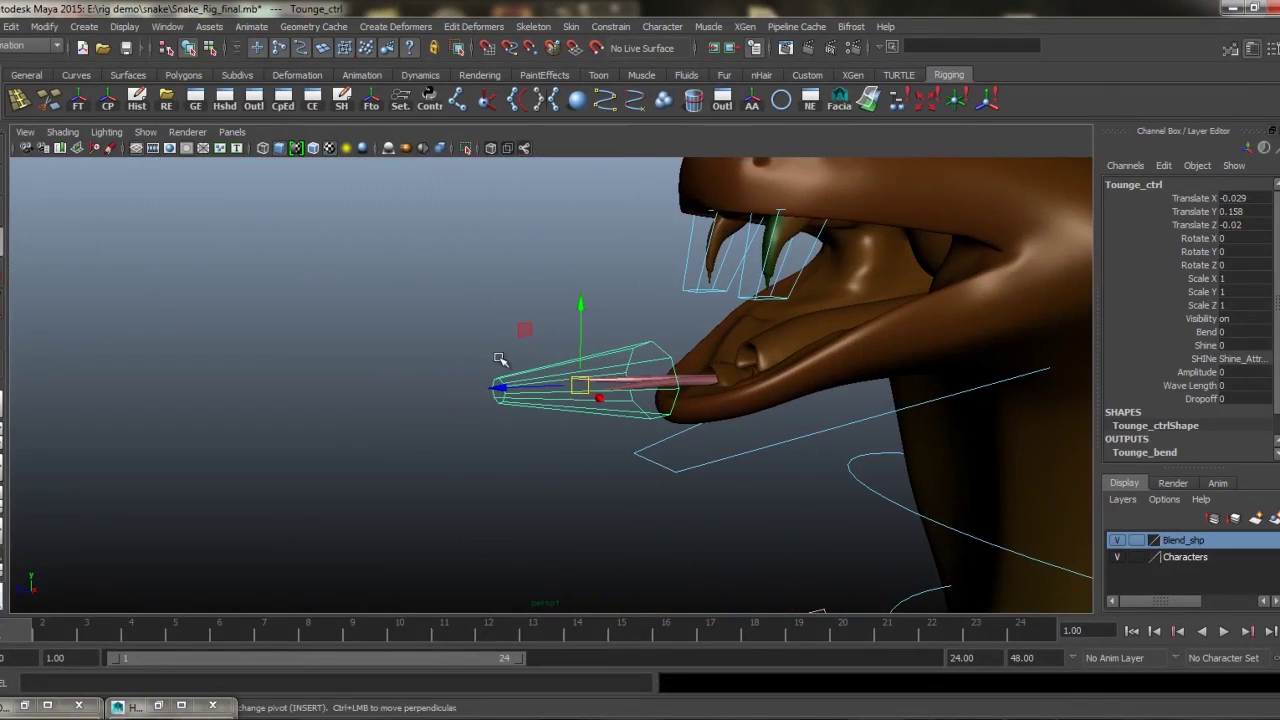
pyautogui.moveTo(508, 388); pyautogui.dragTo(477, 388)
pyautogui.moveTo(546, 352); pyautogui.dragTo(517, 365)
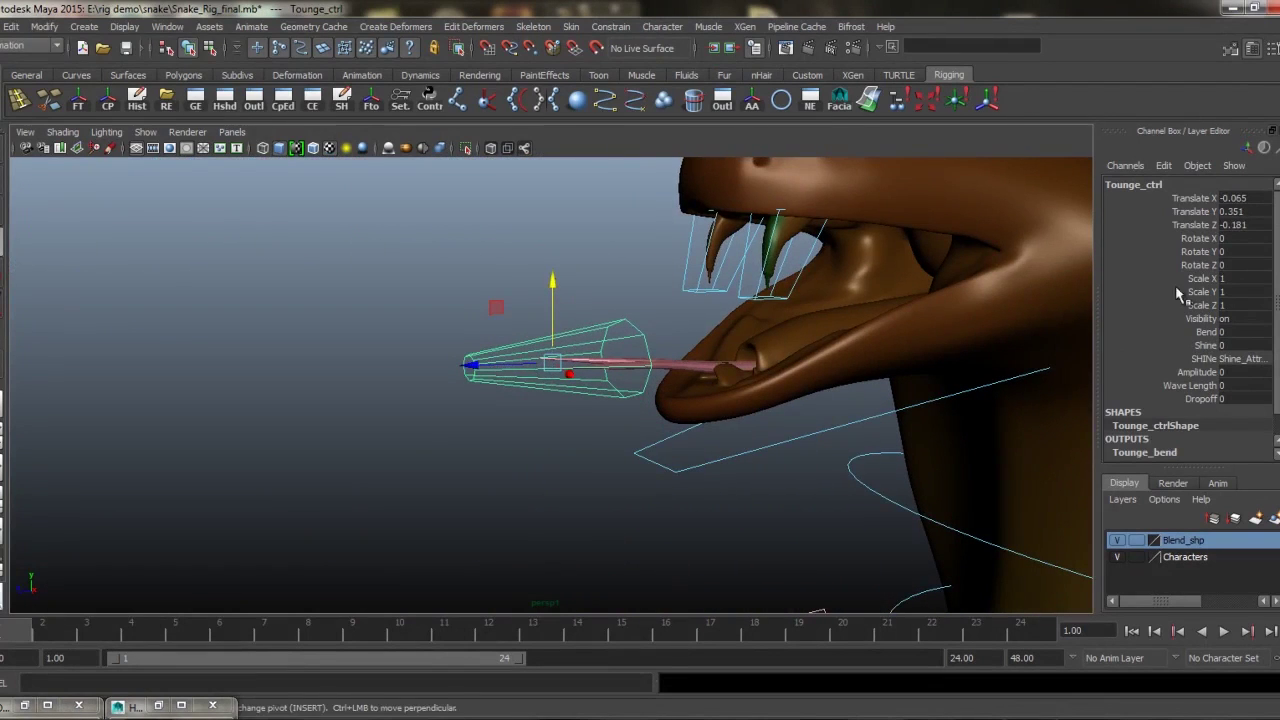
pyautogui.click(1213, 333)
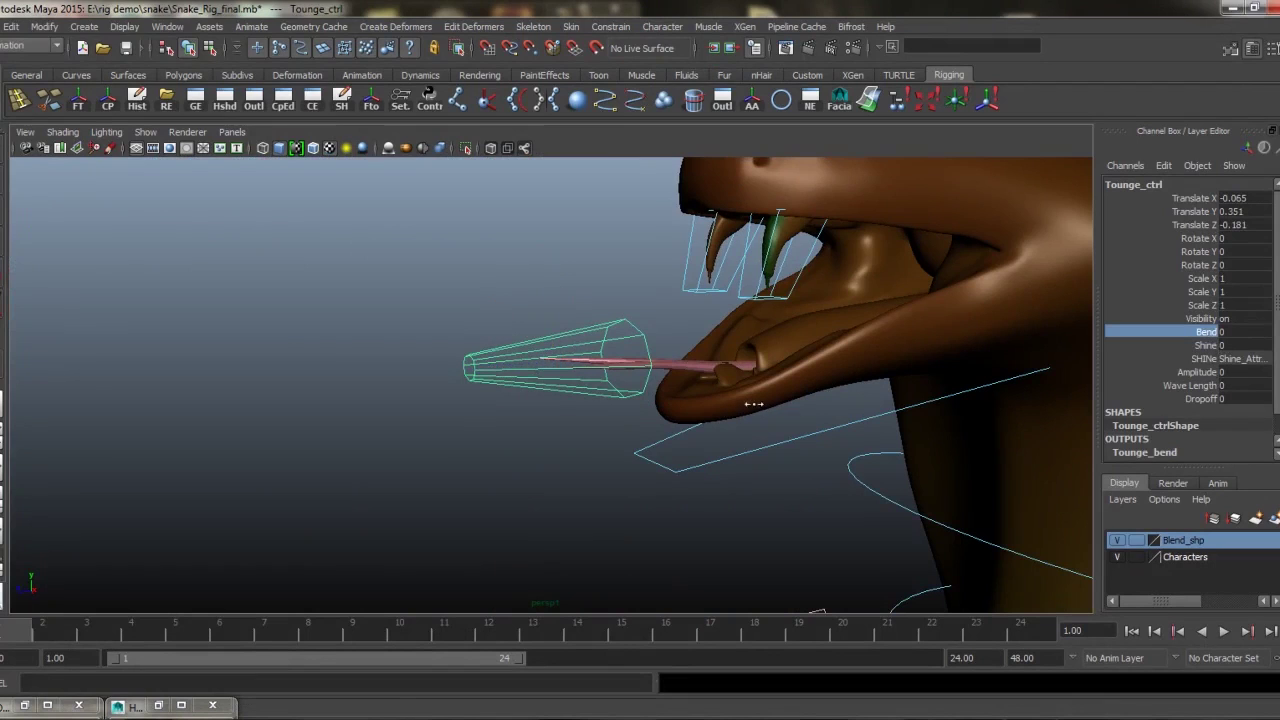
pyautogui.moveTo(484, 414); pyautogui.dragTo(321, 425, button='middle')
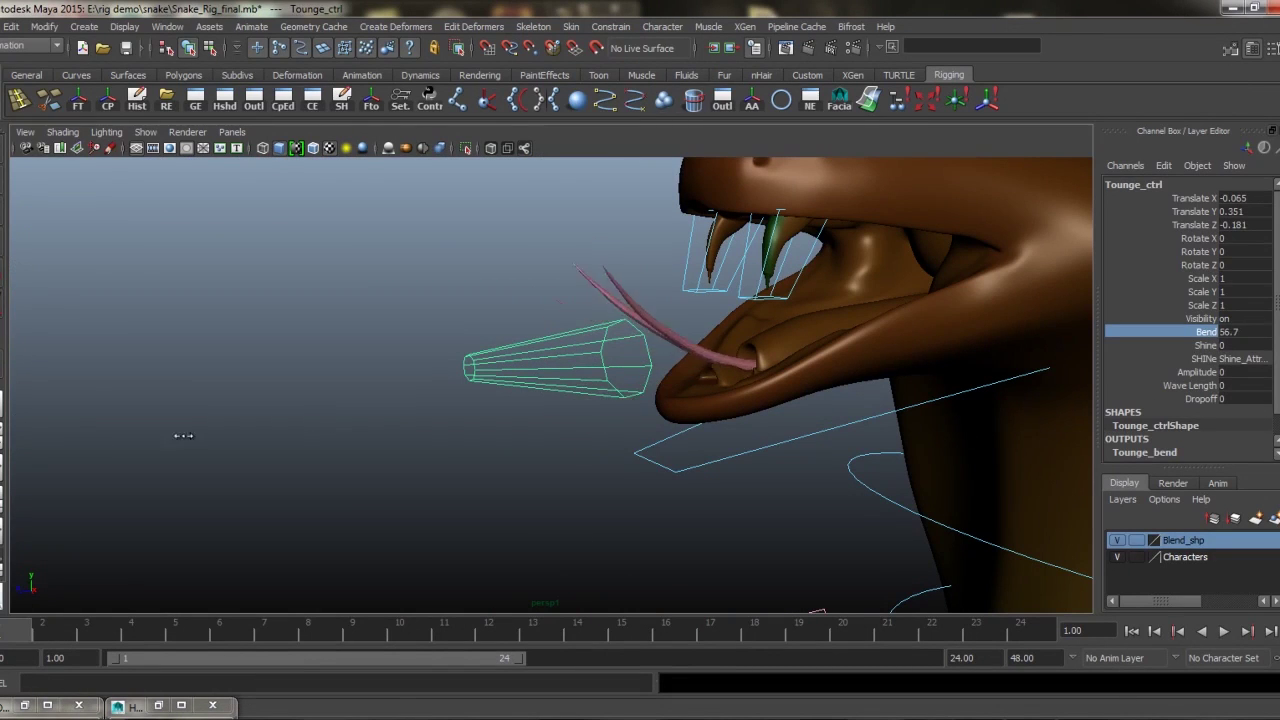
pyautogui.moveTo(1218, 425); pyautogui.dragTo(1008, 407, button='middle')
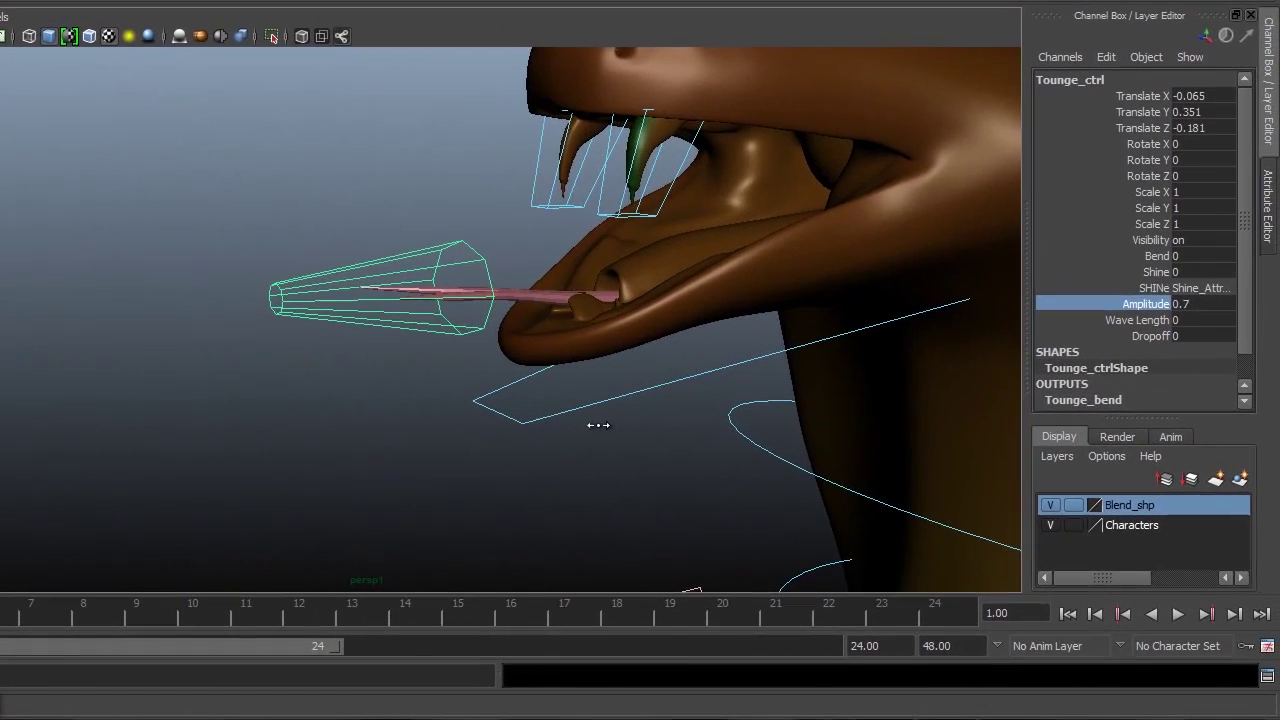
# - Set the tongue's Wave Length to 0.5 and lower its Amplitude to -0.1
pyautogui.click(1186, 386)
pyautogui.moveTo(587, 389); pyautogui.dragTo(273, 401, button='middle')
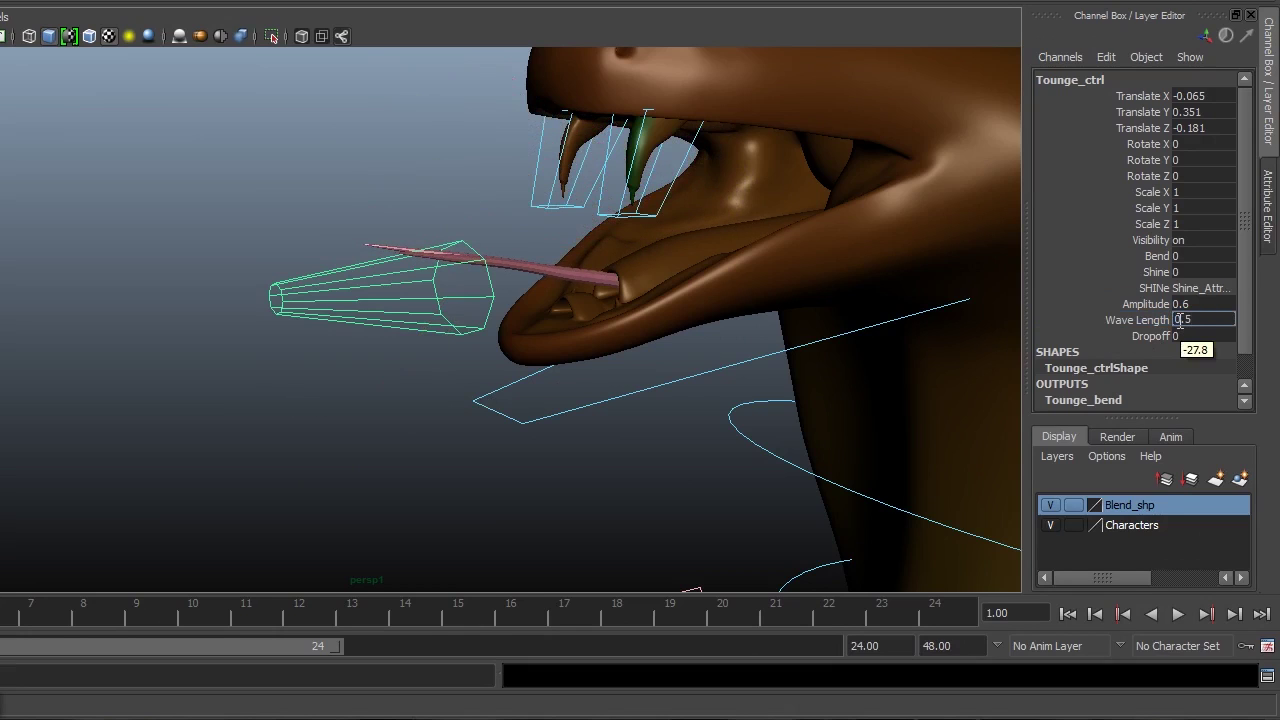
pyautogui.press('Return')
pyautogui.click(1148, 304)
pyautogui.moveTo(697, 397); pyautogui.dragTo(600, 399, button='middle')
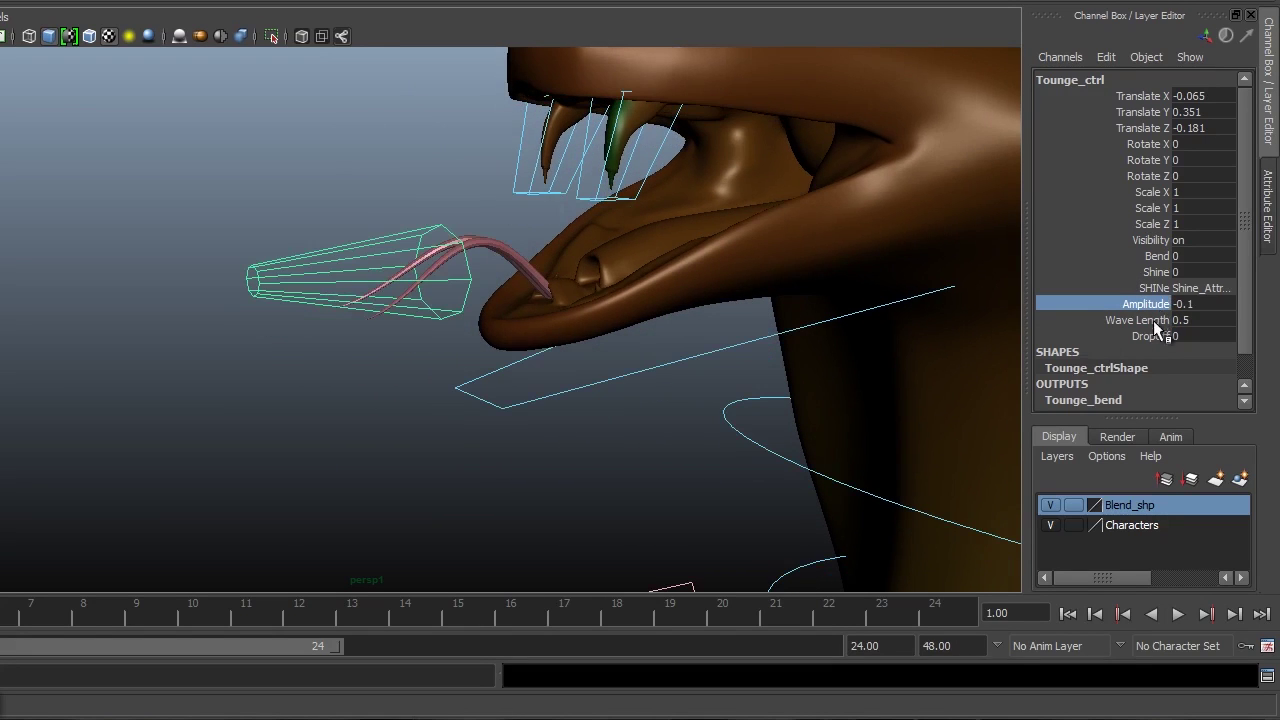
# - Adjust the tongue's Dropoff and Shine, then pull back to see the whole snake
pyautogui.click(1150, 336)
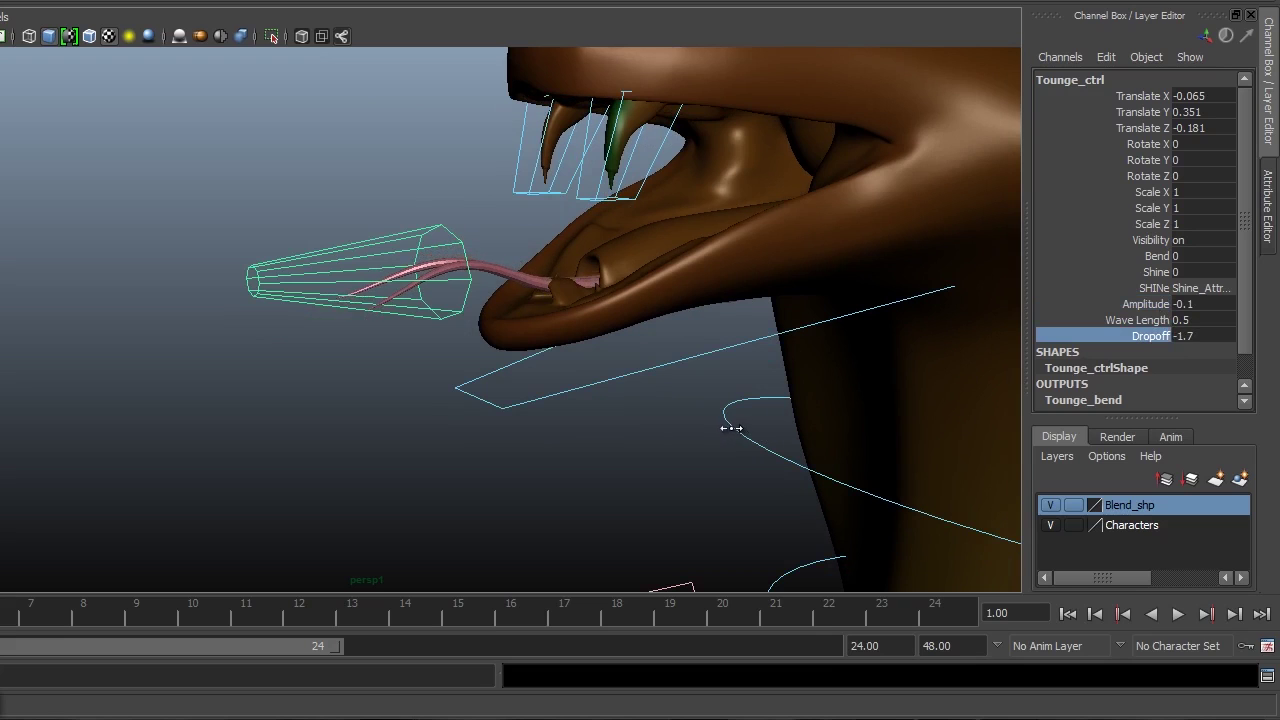
pyautogui.click(1157, 272)
pyautogui.moveTo(711, 400); pyautogui.dragTo(722, 401, button='middle')
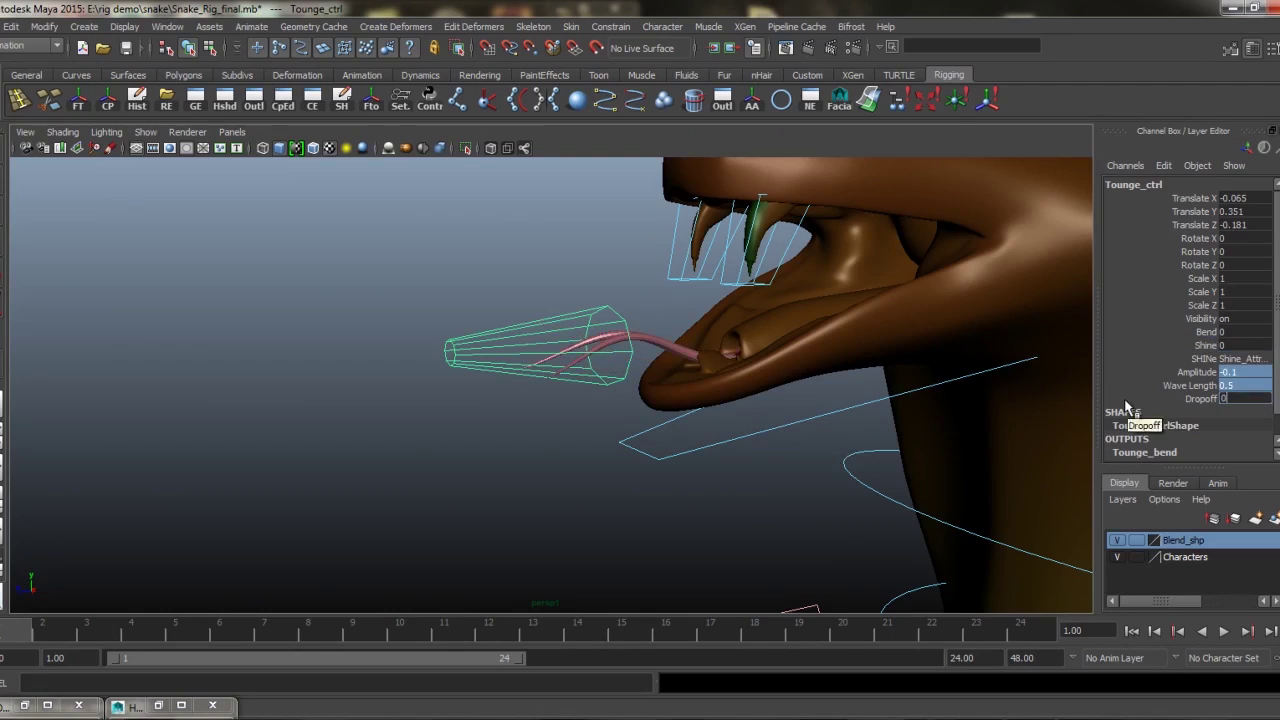
pyautogui.scroll(-5, 1029, 409)
pyautogui.moveTo(1029, 409)
pyautogui.keyDown('alt'); pyautogui.mouseDown()
pyautogui.moveTo(1000, 437)
pyautogui.moveTo(1000, 466)
pyautogui.moveTo(857, 413)
pyautogui.mouseUp(); pyautogui.keyUp('alt')
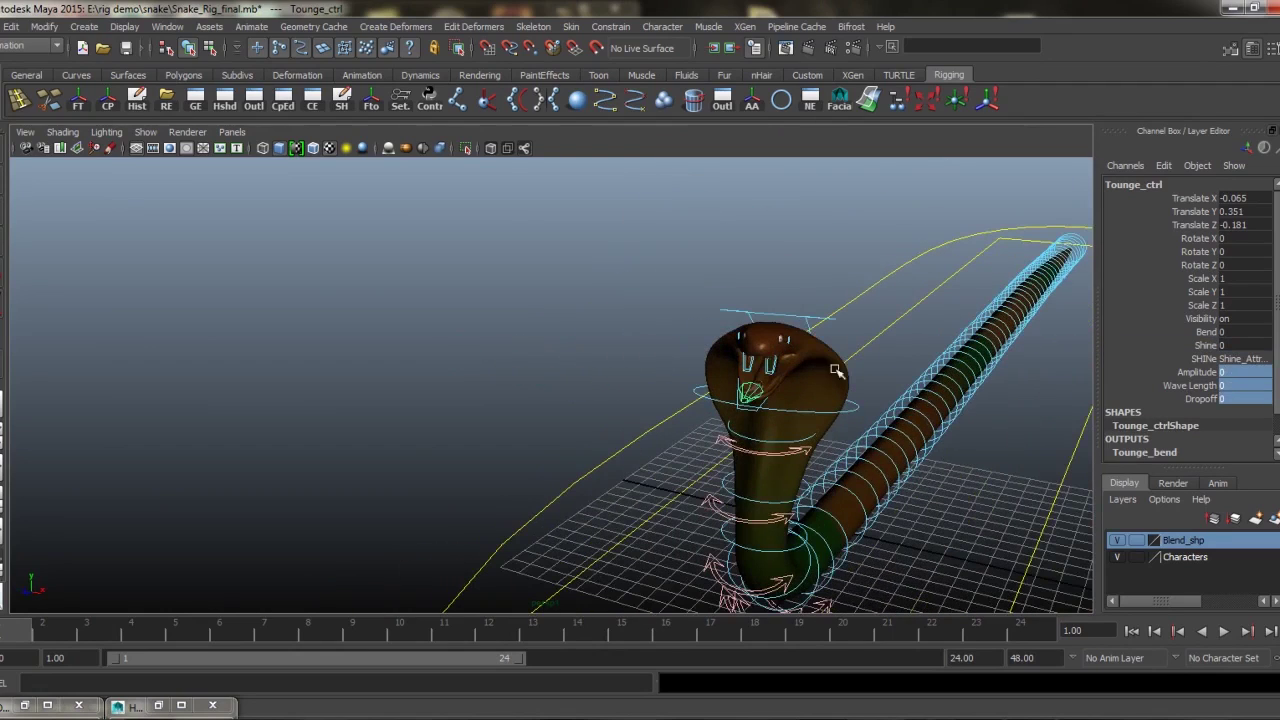
# - Coil the body into a ring with the Head's Swirl, then reset Swirl to 0
pyautogui.click(790, 318)
pyautogui.moveTo(943, 371)
pyautogui.keyDown('alt'); pyautogui.mouseDown()
pyautogui.moveTo(800, 366)
pyautogui.moveTo(966, 371)
pyautogui.moveTo(900, 365)
pyautogui.moveTo(1075, 346)
pyautogui.mouseUp(); pyautogui.keyUp('alt')
pyautogui.click(1210, 332)
pyautogui.moveTo(821, 381)
pyautogui.mouseDown(button='middle')
pyautogui.moveTo(882, 380)
pyautogui.moveTo(656, 389)
pyautogui.mouseUp(button='middle')
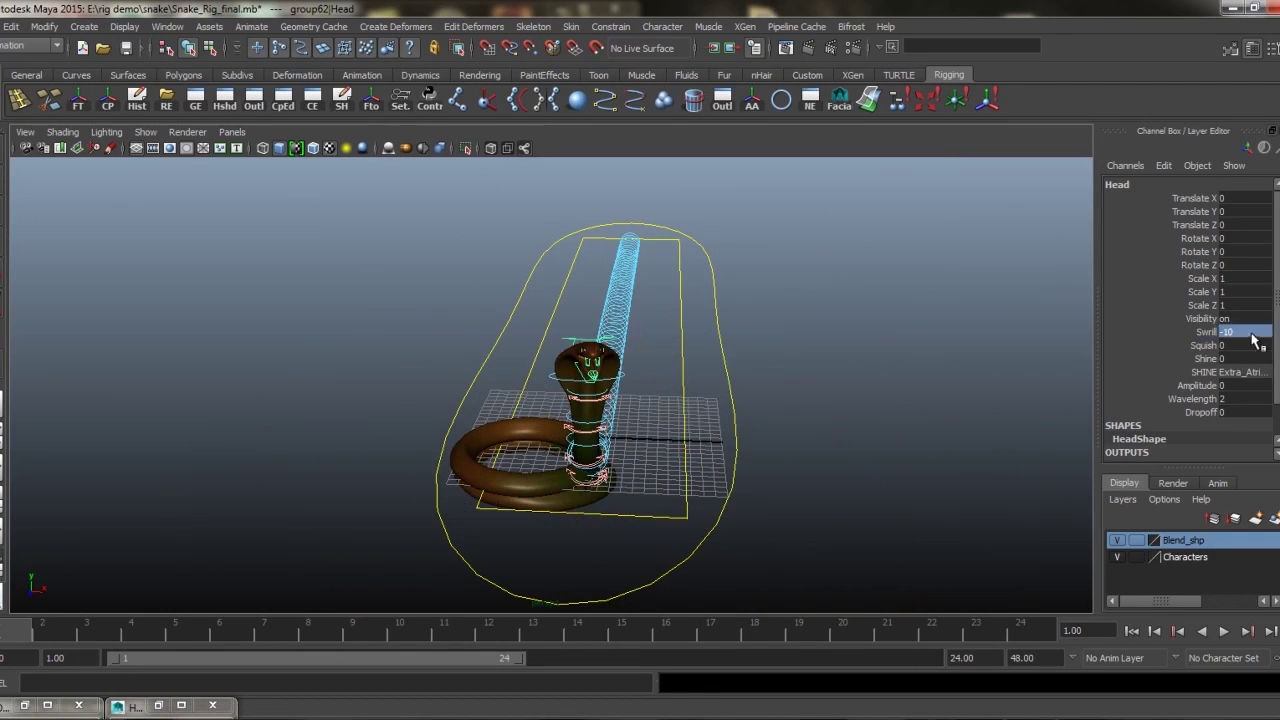
pyautogui.write('0')
pyautogui.press('Return')
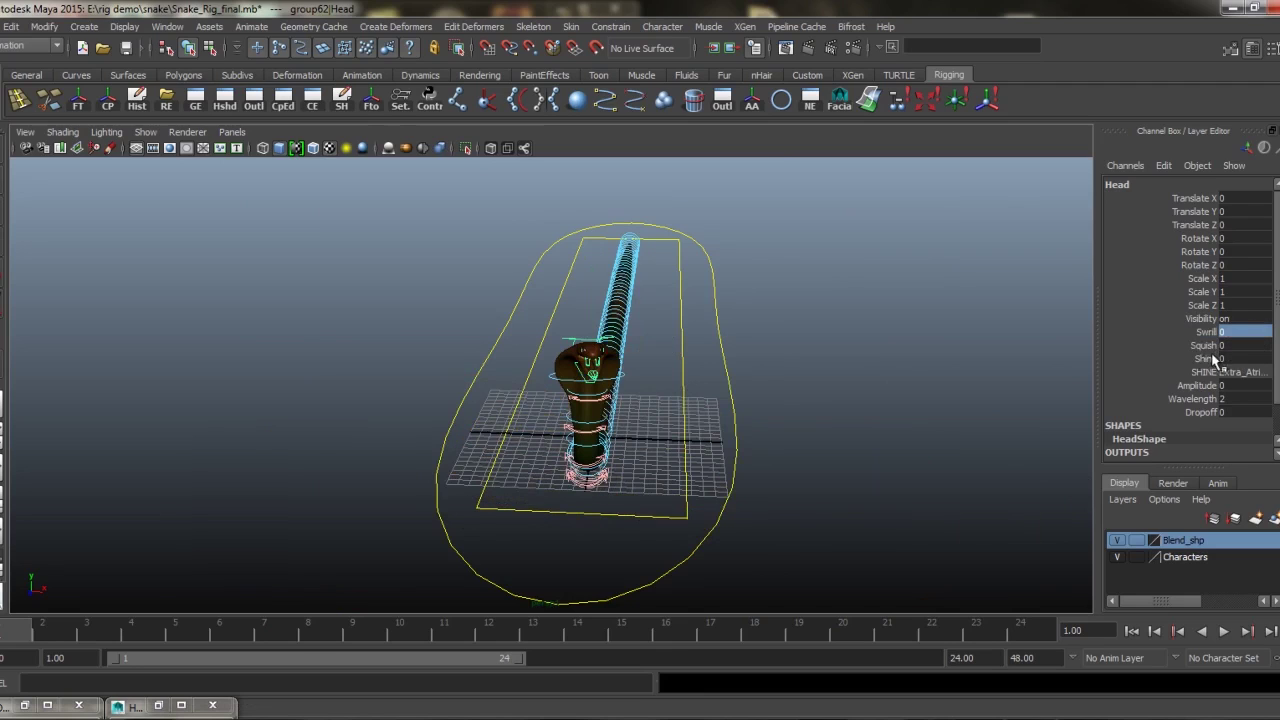
# - Test the Head's Squish and reset it to 0, then set Amplitude to 0.2
pyautogui.click(1205, 345)
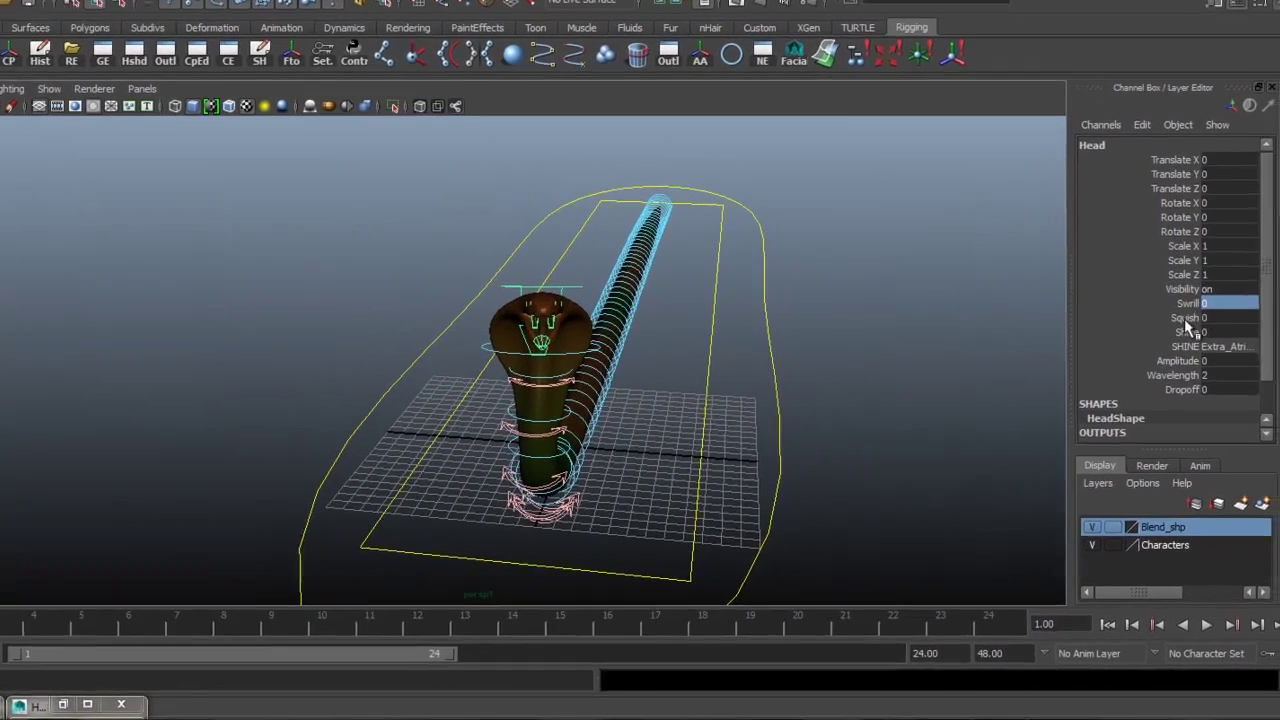
pyautogui.moveTo(762, 326)
pyautogui.mouseDown(button='middle')
pyautogui.moveTo(661, 343)
pyautogui.moveTo(779, 352)
pyautogui.mouseUp(button='middle')
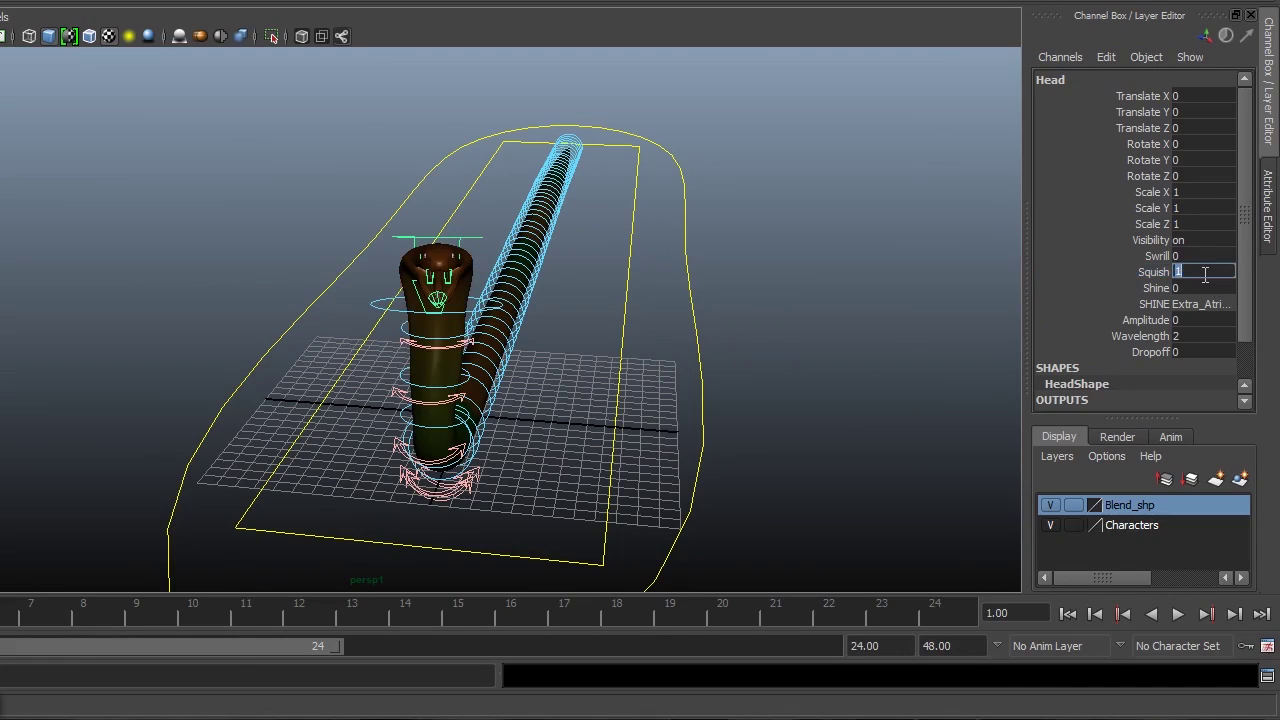
pyautogui.press('Return')
pyautogui.click(1166, 322)
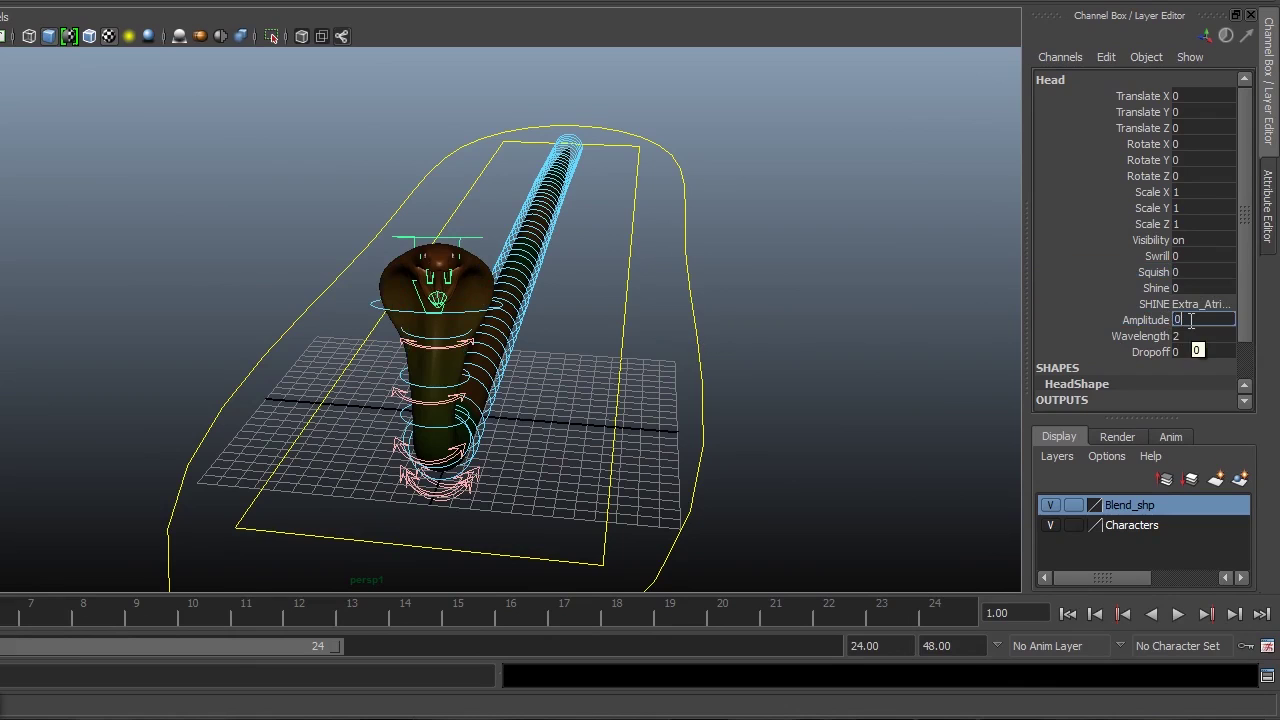
pyautogui.write('.2')
pyautogui.press('Return')
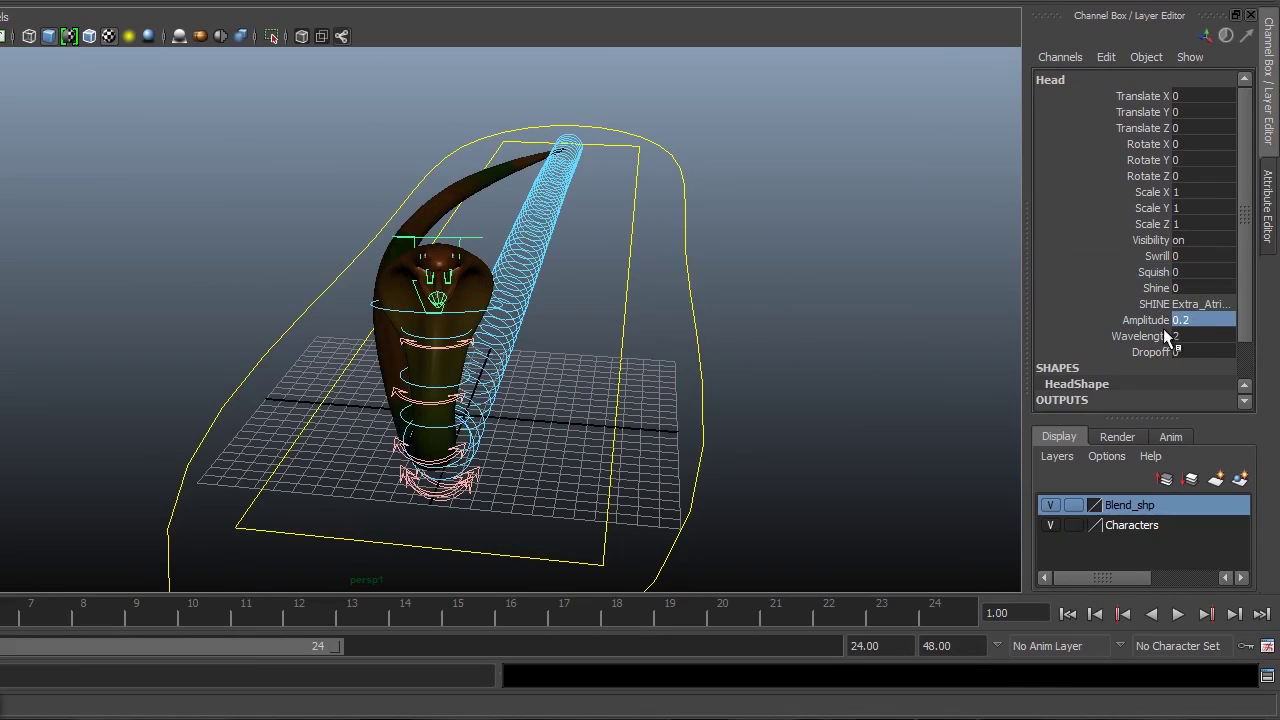
# - Wave the body via the Head's Wavelength, Amplitude 0.1 and Dropoff -1.7, undoing the last Dropoff
pyautogui.click(1166, 337)
pyautogui.moveTo(838, 386)
pyautogui.mouseDown(button='middle')
pyautogui.moveTo(826, 386)
pyautogui.moveTo(857, 386)
pyautogui.mouseUp(button='middle')
pyautogui.click(1145, 320)
pyautogui.keyDown('alt'); pyautogui.moveTo(800, 386); pyautogui.dragTo(1030, 362); pyautogui.keyUp('alt')
pyautogui.moveTo(903, 394)
pyautogui.mouseDown(button='middle')
pyautogui.moveTo(871, 397)
pyautogui.moveTo(900, 403)
pyautogui.moveTo(888, 408)
pyautogui.mouseUp(button='middle')
pyautogui.moveTo(888, 408)
pyautogui.keyDown('alt'); pyautogui.mouseDown()
pyautogui.moveTo(693, 433)
pyautogui.moveTo(755, 437)
pyautogui.mouseUp(); pyautogui.keyUp('alt')
pyautogui.moveTo(755, 437); pyautogui.dragTo(786, 446, button='middle')
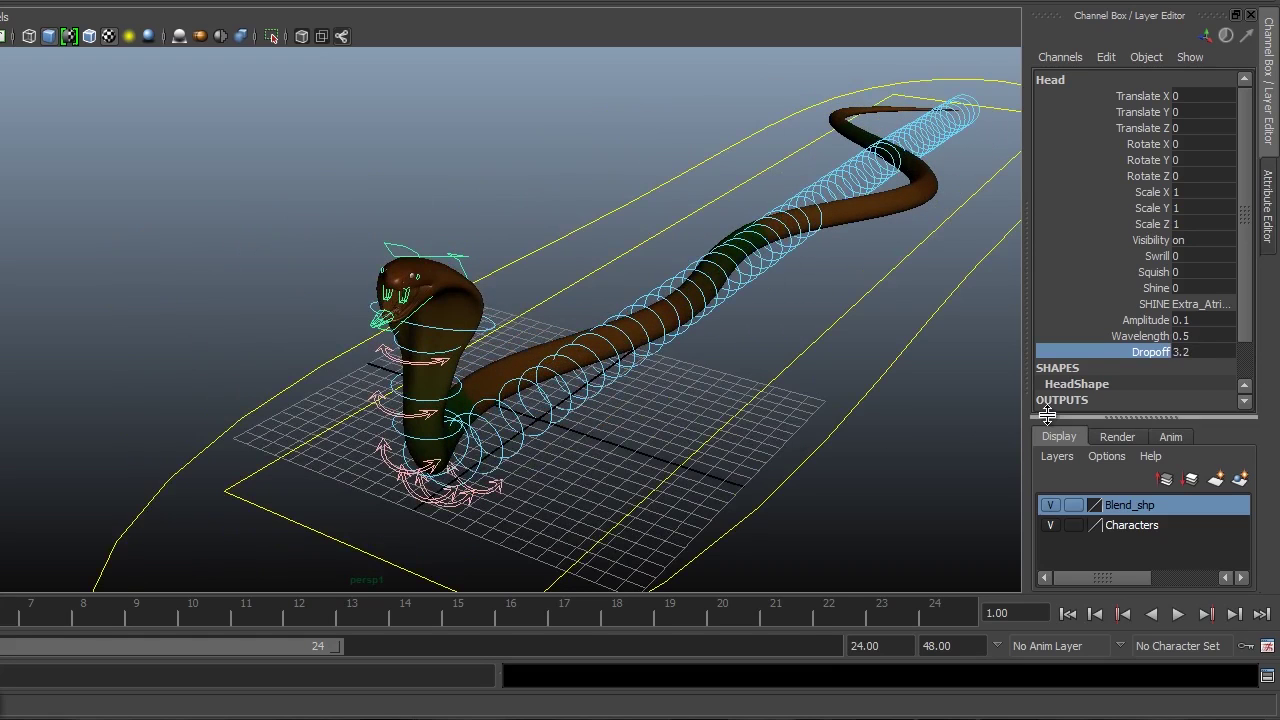
pyautogui.hotkey('ctrl', 'z')
# - Test the Head's Shine, Wavelength and Amplitude, undoing the Shine and Amplitude changes
pyautogui.click(1156, 288)
pyautogui.moveTo(818, 379)
pyautogui.mouseDown(button='middle')
pyautogui.moveTo(837, 386)
pyautogui.moveTo(826, 389)
pyautogui.mouseUp(button='middle')
pyautogui.hotkey('ctrl', 'z')
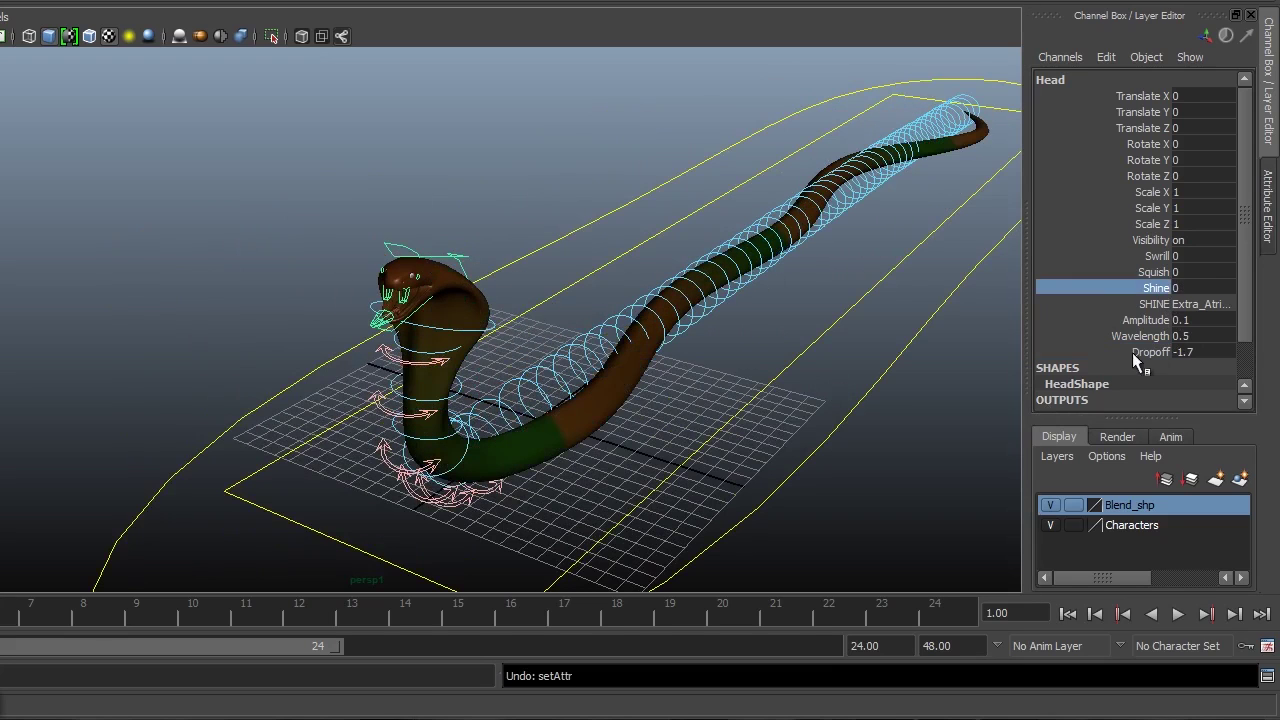
pyautogui.click(1158, 337)
pyautogui.moveTo(914, 402); pyautogui.dragTo(910, 409, button='middle')
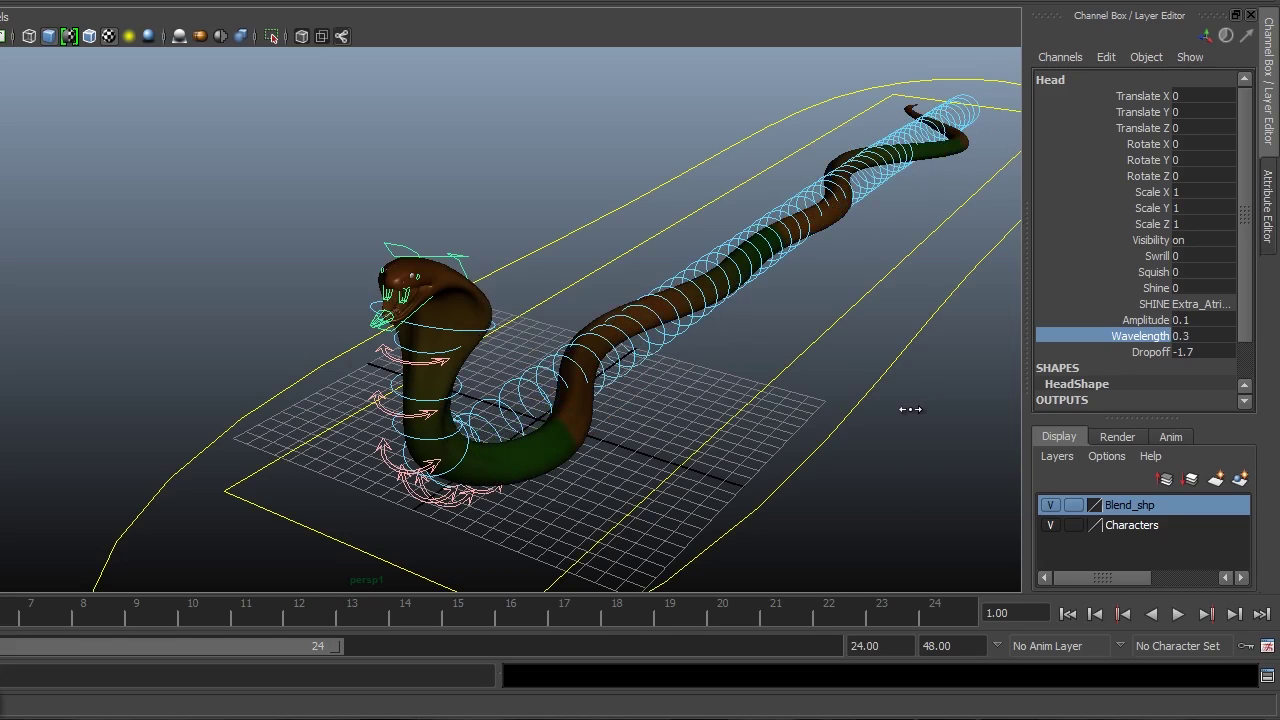
pyautogui.click(1150, 320)
pyautogui.moveTo(910, 390); pyautogui.dragTo(913, 390, button='middle')
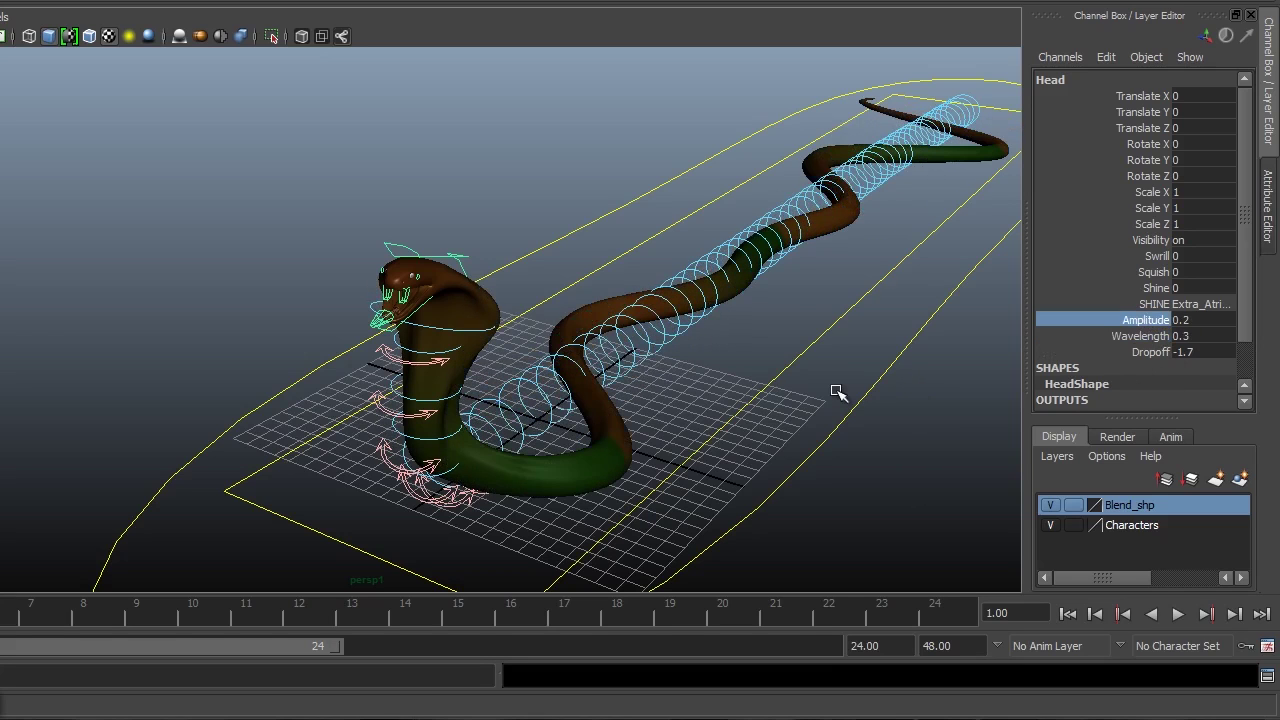
pyautogui.hotkey('ctrl', 'z')
pyautogui.hotkey('ctrl', 'z')
pyautogui.hotkey('ctrl', 'z')
# - Zero the Head's Amplitude and Wavelength to straighten the body, then select the master control
pyautogui.moveTo(1194, 322); pyautogui.dragTo(1190, 334)
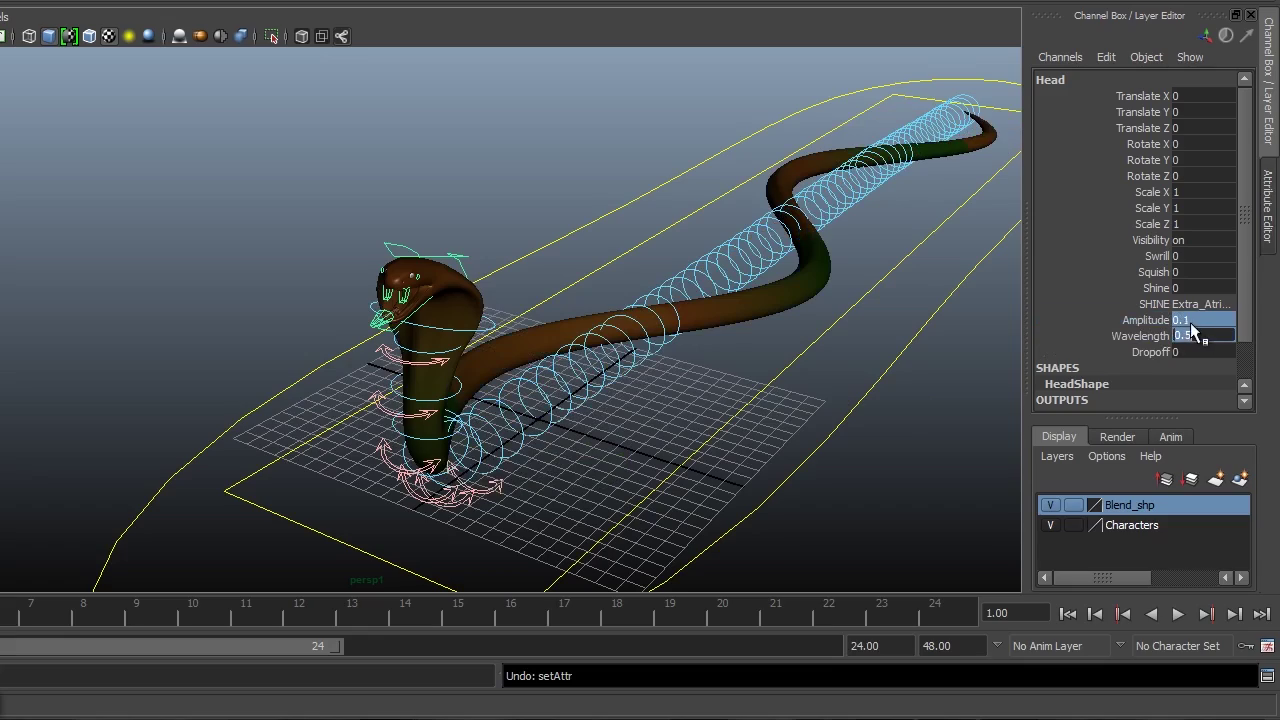
pyautogui.press('Return')
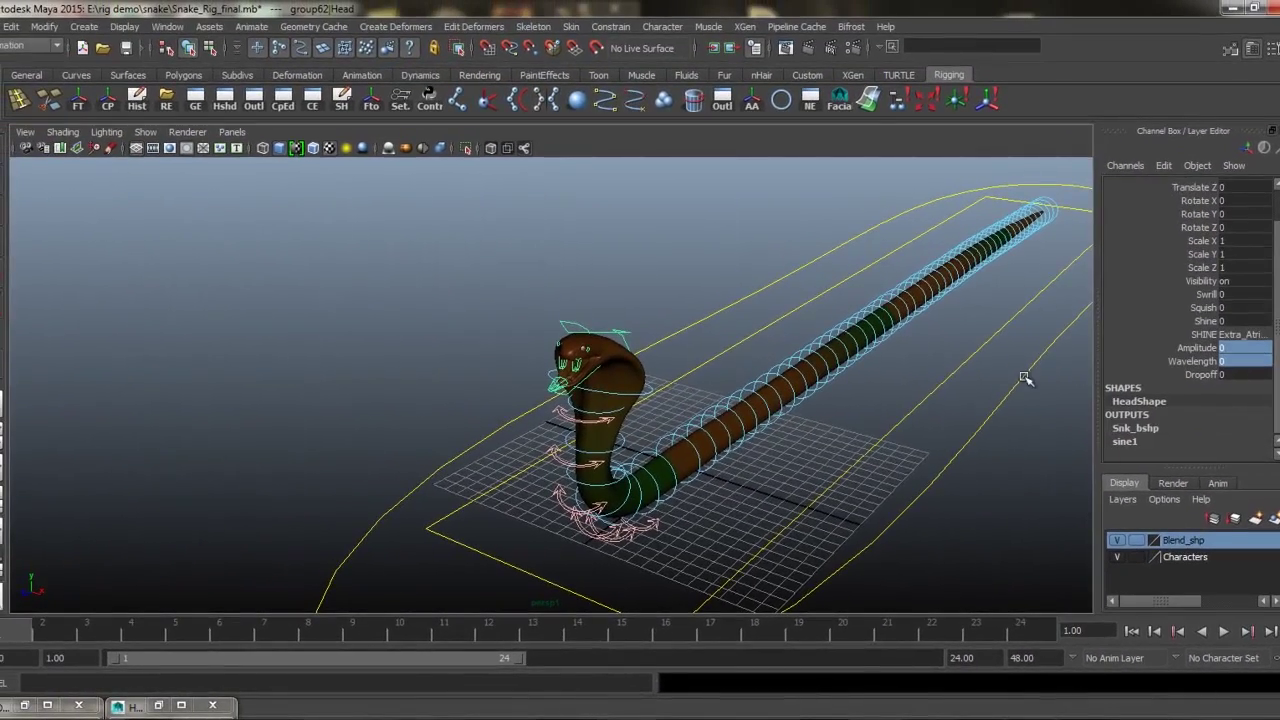
pyautogui.moveTo(960, 410)
pyautogui.keyDown('alt'); pyautogui.mouseDown()
pyautogui.moveTo(919, 437)
pyautogui.moveTo(837, 446)
pyautogui.mouseUp(); pyautogui.keyUp('alt')
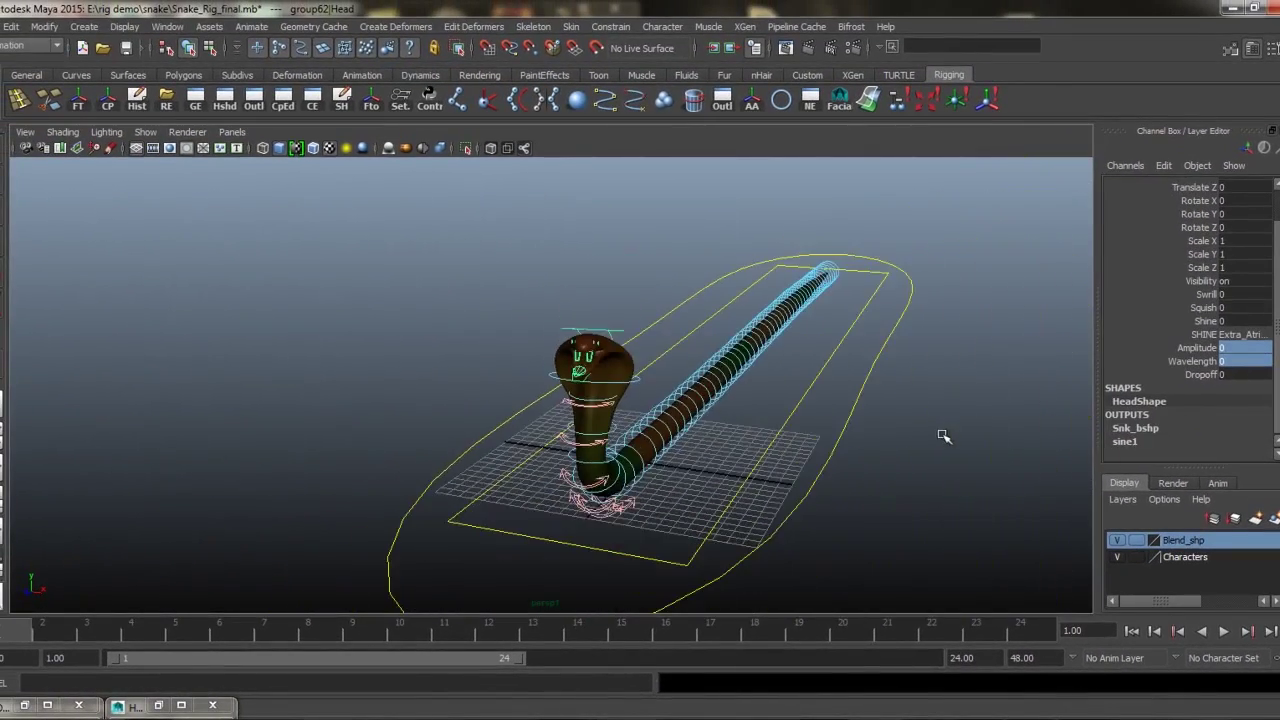
pyautogui.click(676, 573)
pyautogui.moveTo(663, 583)
pyautogui.keyDown('alt'); pyautogui.mouseDown()
pyautogui.moveTo(700, 497)
pyautogui.moveTo(766, 443)
pyautogui.mouseUp(); pyautogui.keyUp('alt')
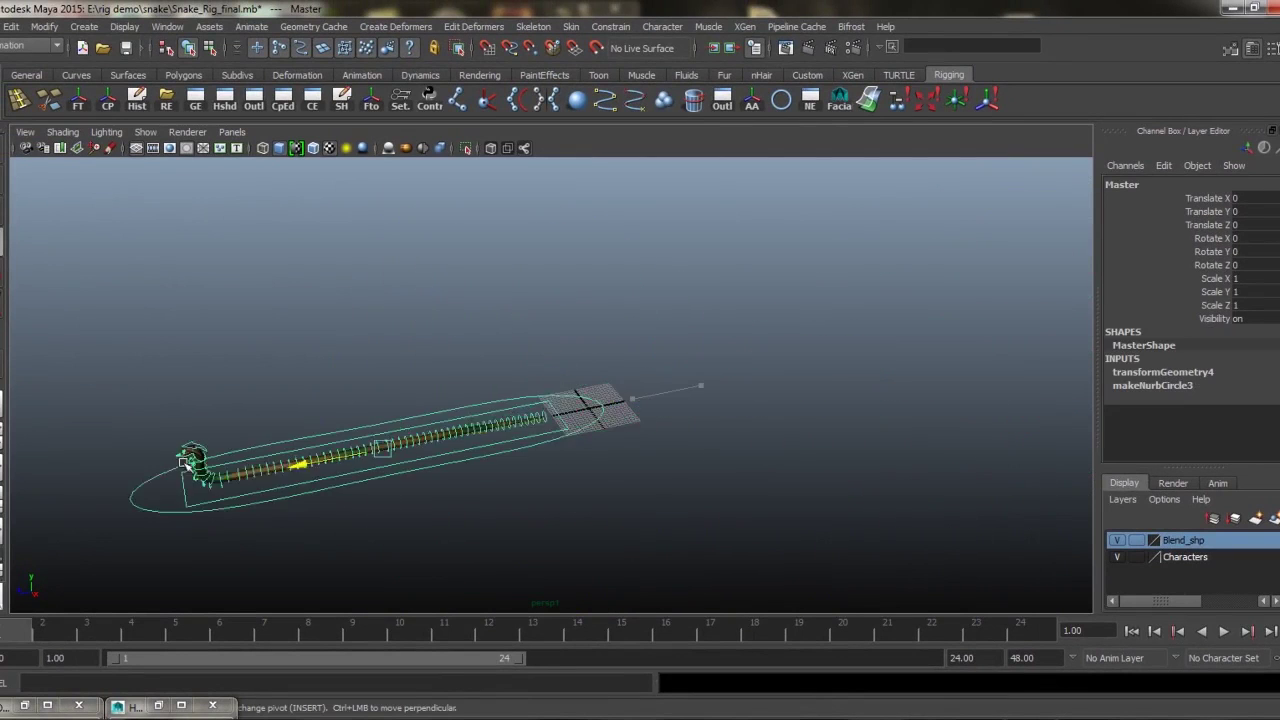
pyautogui.moveTo(637, 402); pyautogui.dragTo(786, 386)
pyautogui.hotkey('ctrl', 'z')
pyautogui.scroll(2, 690, 401)
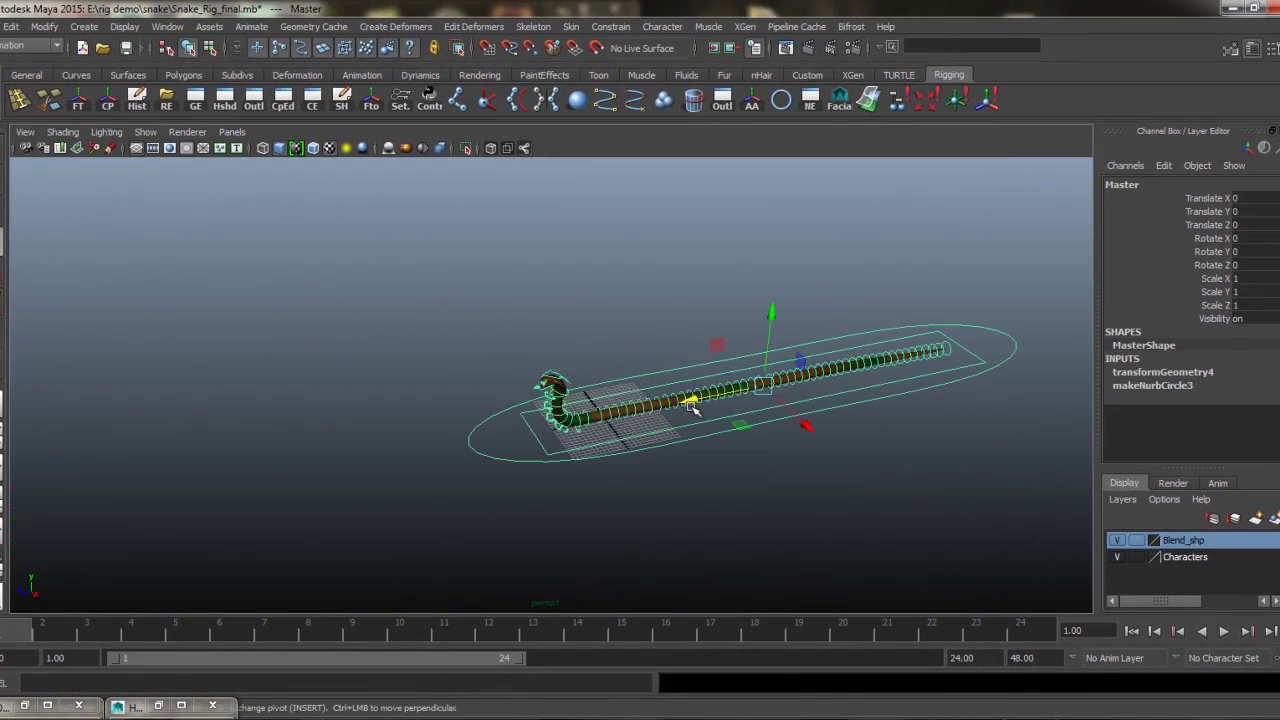
pyautogui.scroll(4, 693, 408)
pyautogui.moveTo(938, 396)
pyautogui.mouseDown()
pyautogui.moveTo(480, 514)
pyautogui.moveTo(128, 583)
pyautogui.moveTo(863, 496)
pyautogui.moveTo(966, 420)
pyautogui.mouseUp()
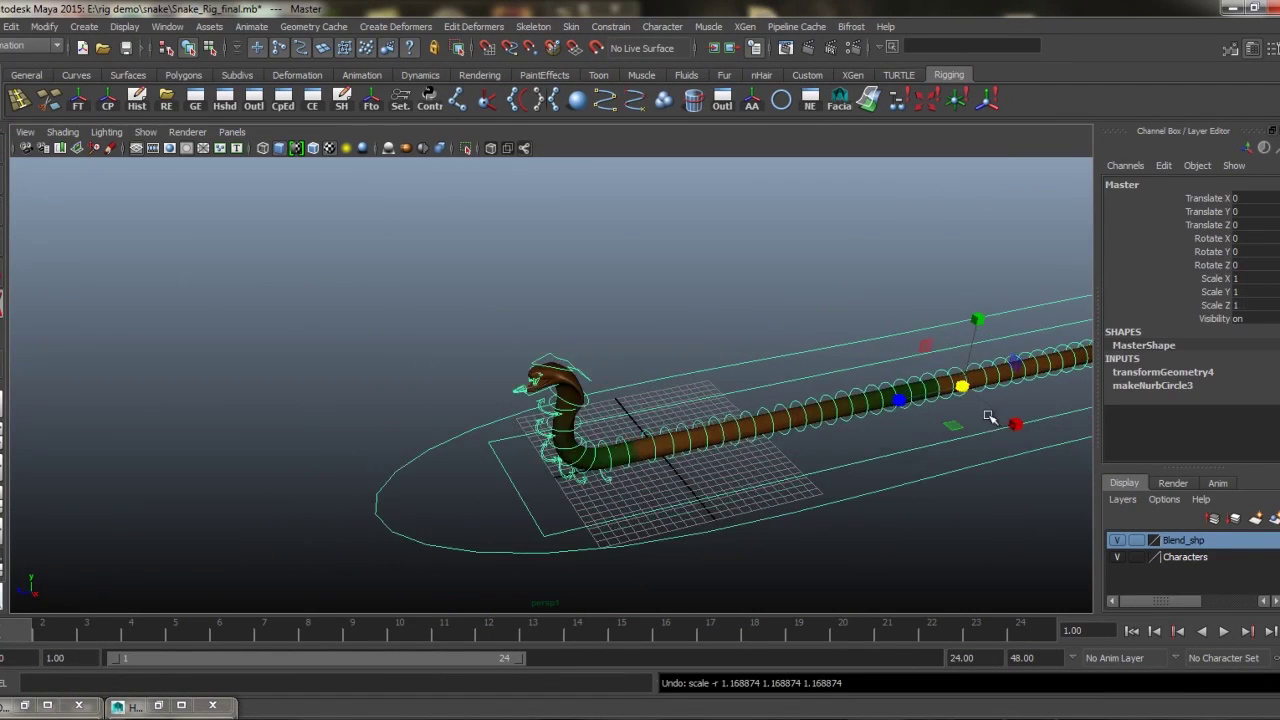
pyautogui.press('e')
pyautogui.moveTo(888, 372)
pyautogui.mouseDown()
pyautogui.moveTo(349, 280)
pyautogui.moveTo(834, 335)
pyautogui.moveTo(857, 366)
pyautogui.moveTo(851, 391)
pyautogui.moveTo(827, 390)
pyautogui.mouseUp()
pyautogui.hotkey('ctrl', 'z')
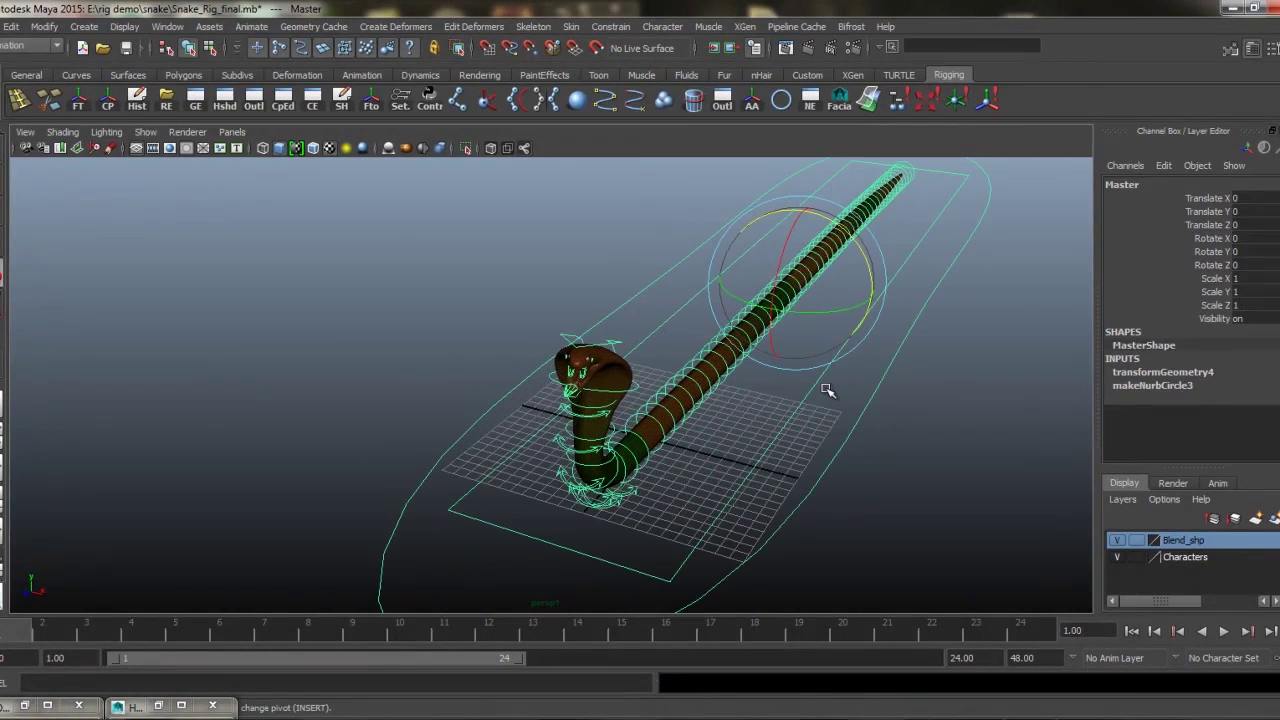